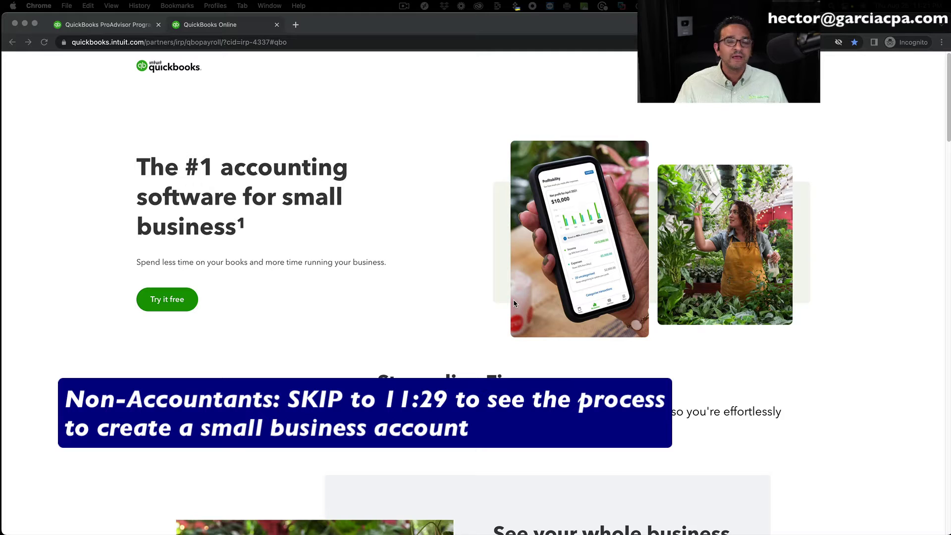
# Step: Switch the browser to the QuickBooks ProAdvisor Program page
pyautogui.click(514, 300)
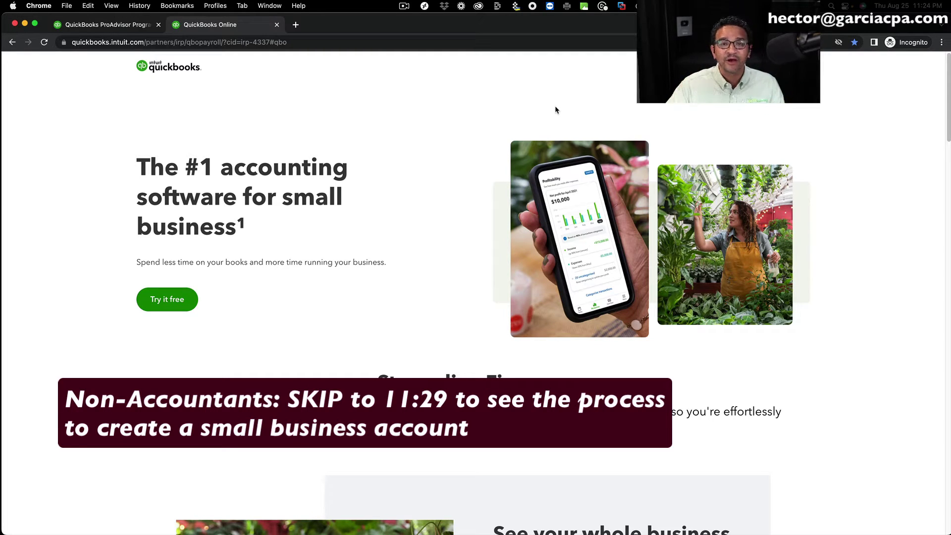
pyautogui.click(110, 25)
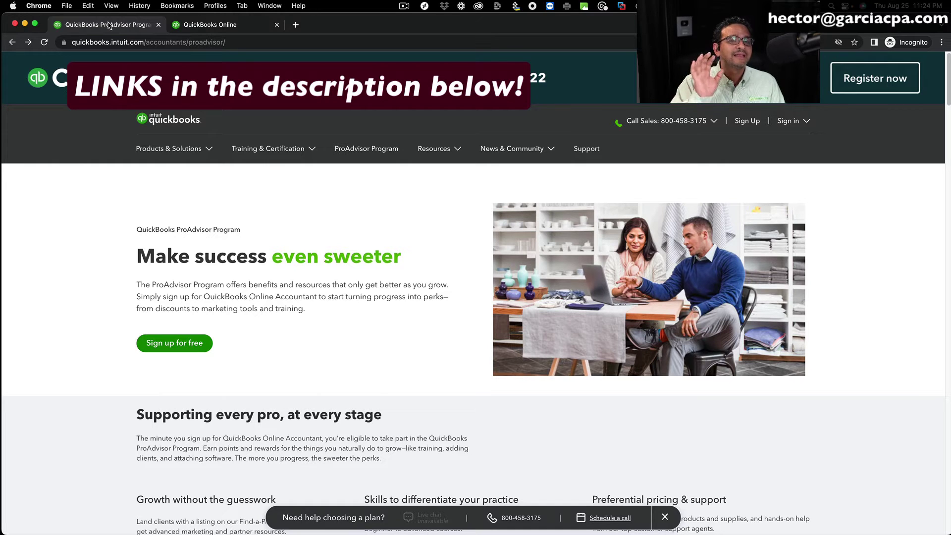
# Step: Scroll down the ProAdvisor page and choose Sign up for free
pyautogui.click(228, 41)
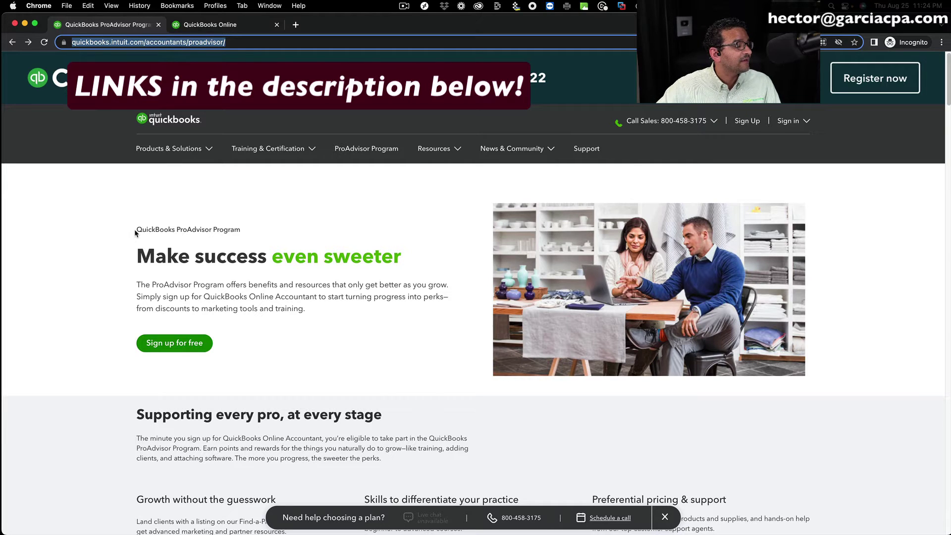
pyautogui.moveTo(137, 229); pyautogui.dragTo(259, 243)
pyautogui.click(243, 230)
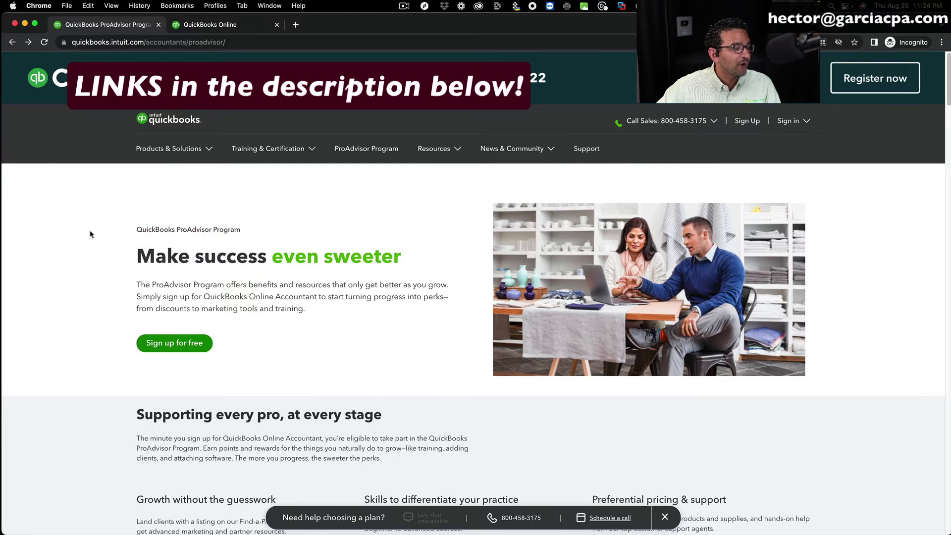
pyautogui.press('alt+super+8')
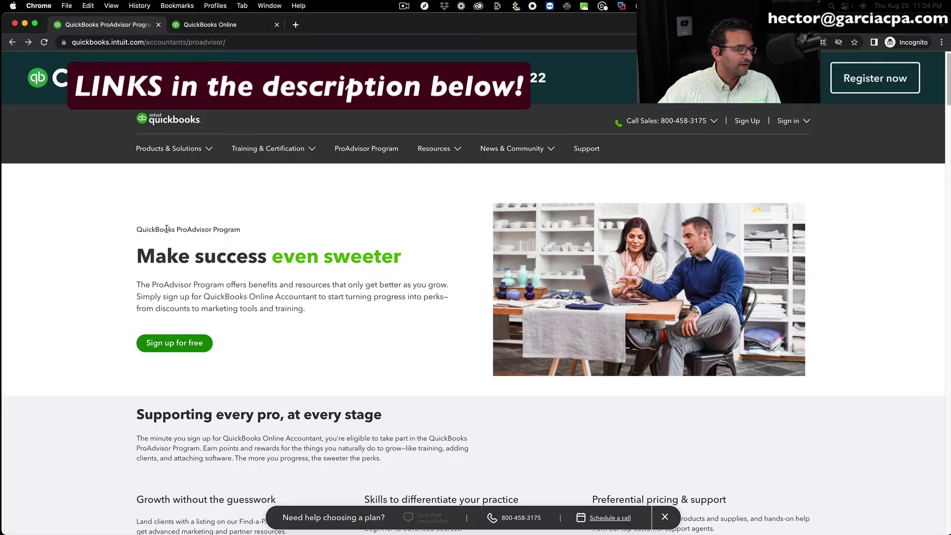
pyautogui.scroll(-3, 159, 263)
pyautogui.scroll(3, 159, 263)
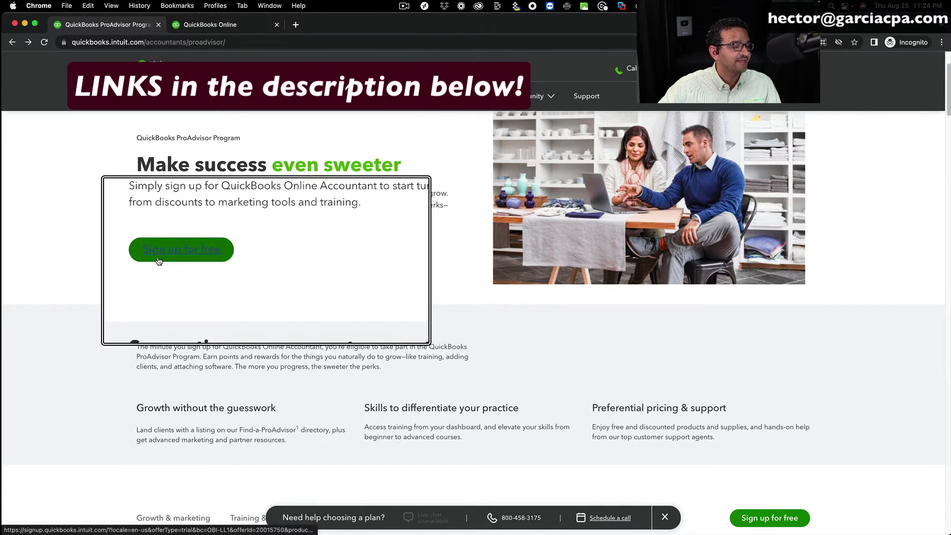
pyautogui.scroll(-3, 146, 272)
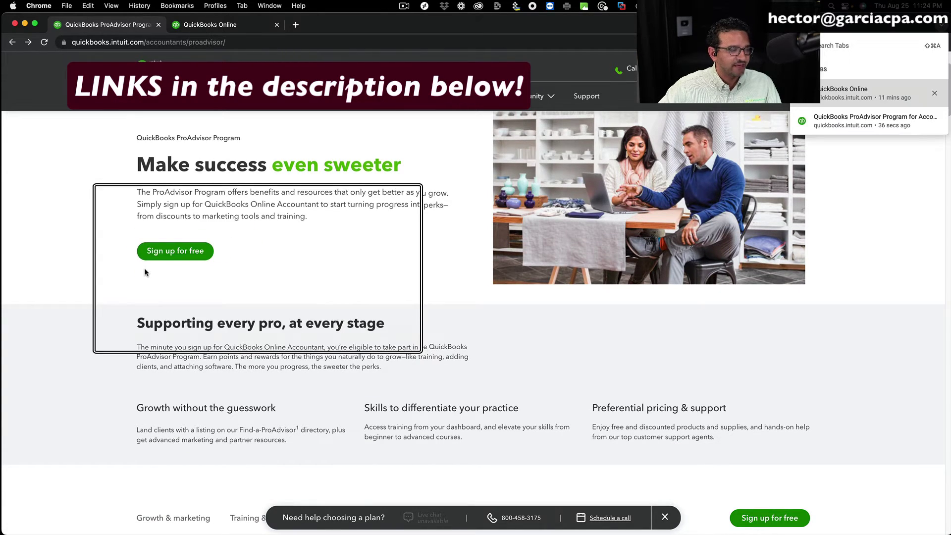
pyautogui.click(179, 247)
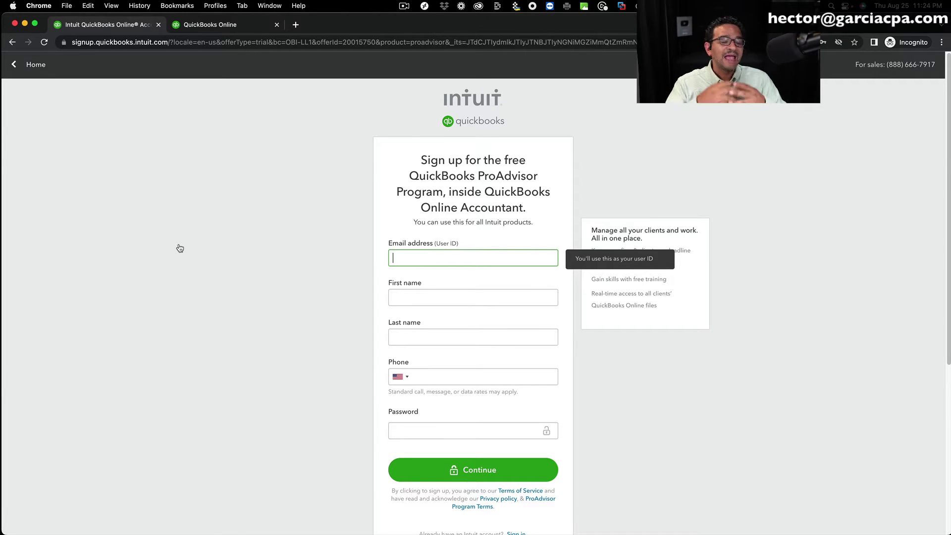
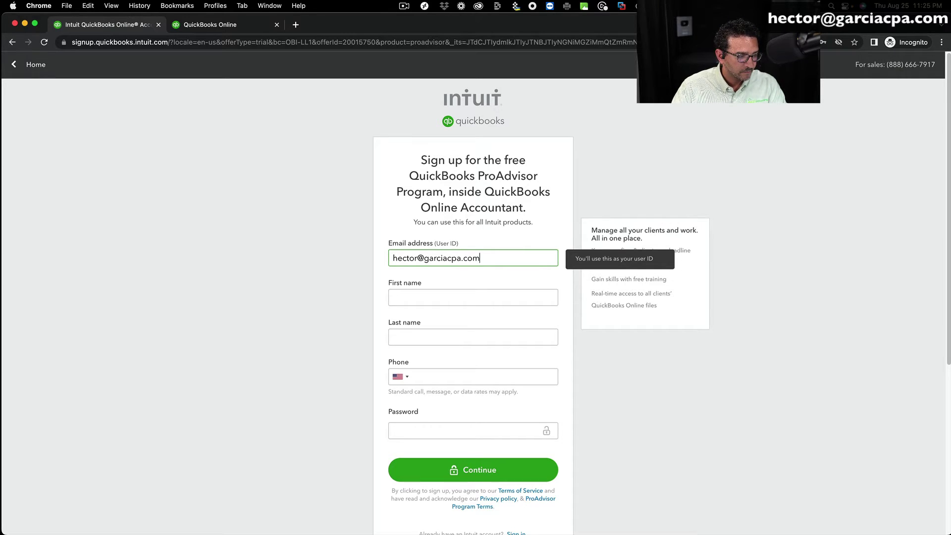
# Step: Enter the user's e-mail address, then begin typing the first name on the sign-up form
pyautogui.press('Tab')
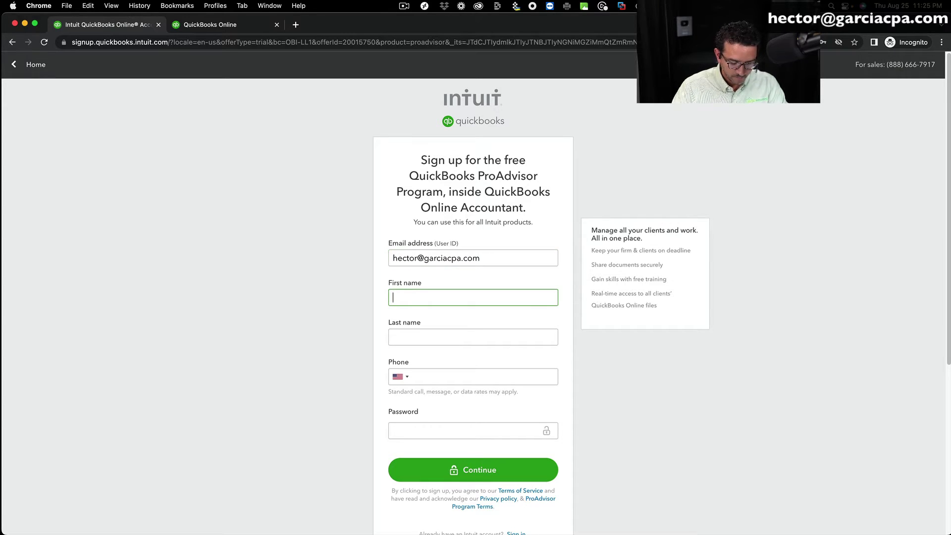
pyautogui.write('Hector')
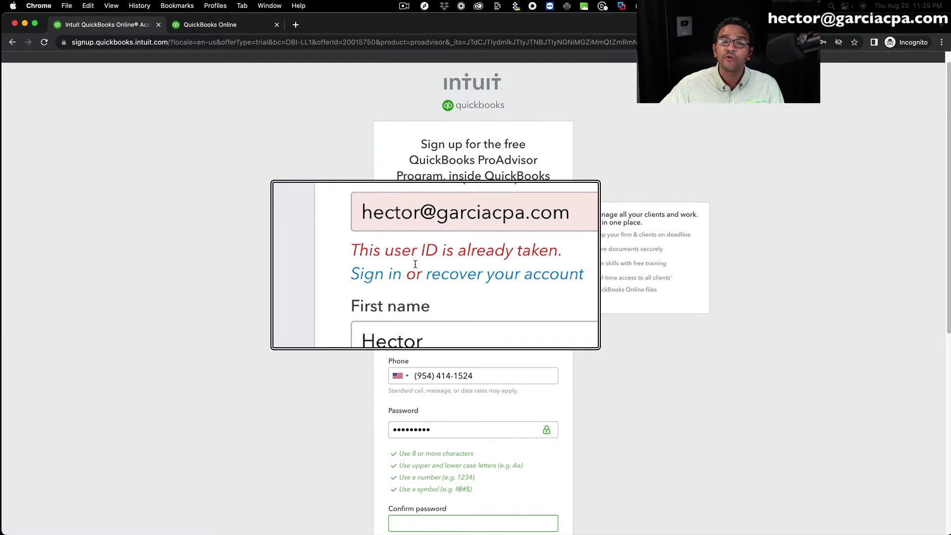
pyautogui.scroll(-3, 402, 187)
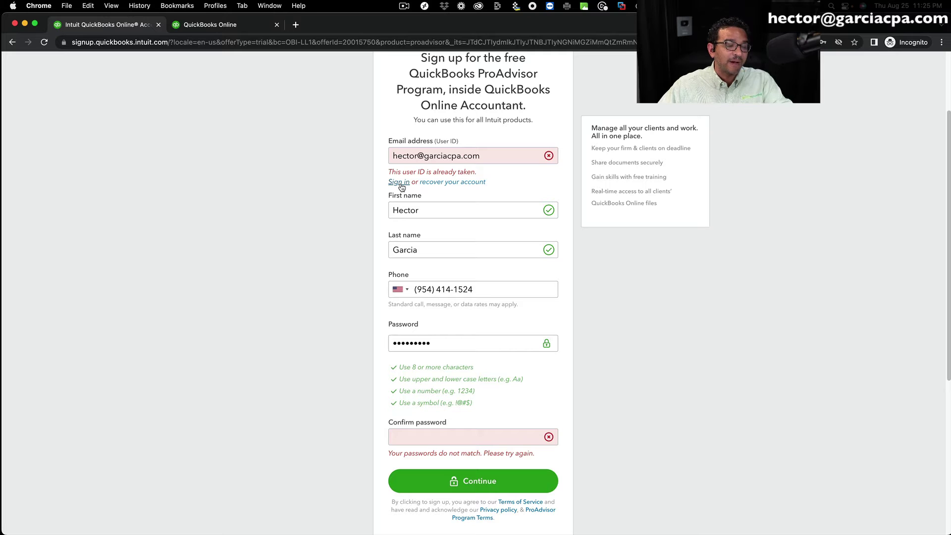
# Step: Leave the account recovery page and reopen a blank free sign-up form
pyautogui.click(460, 183)
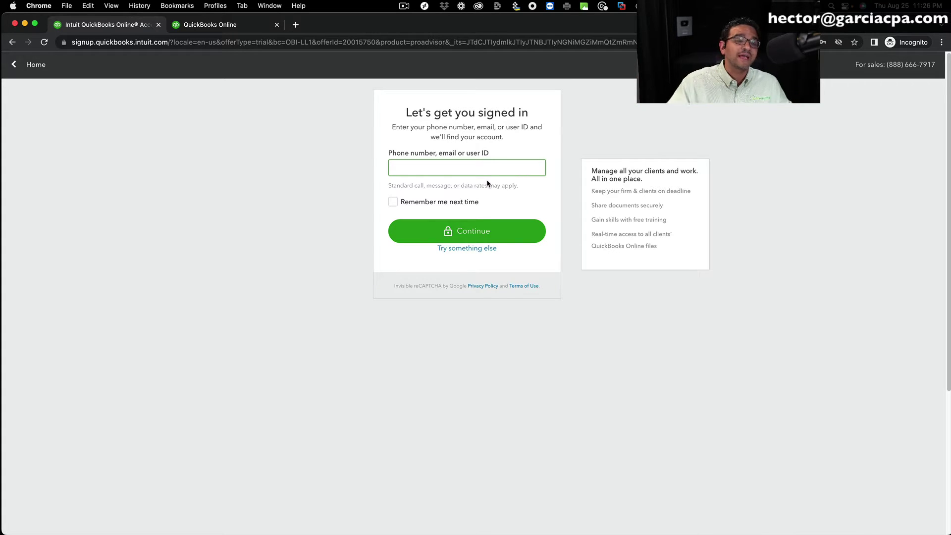
pyautogui.click(12, 42)
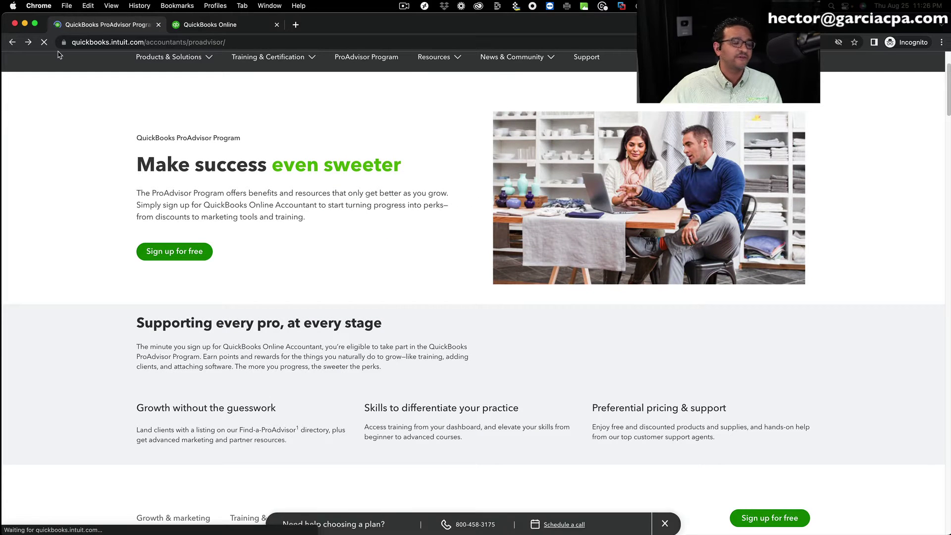
pyautogui.click(169, 257)
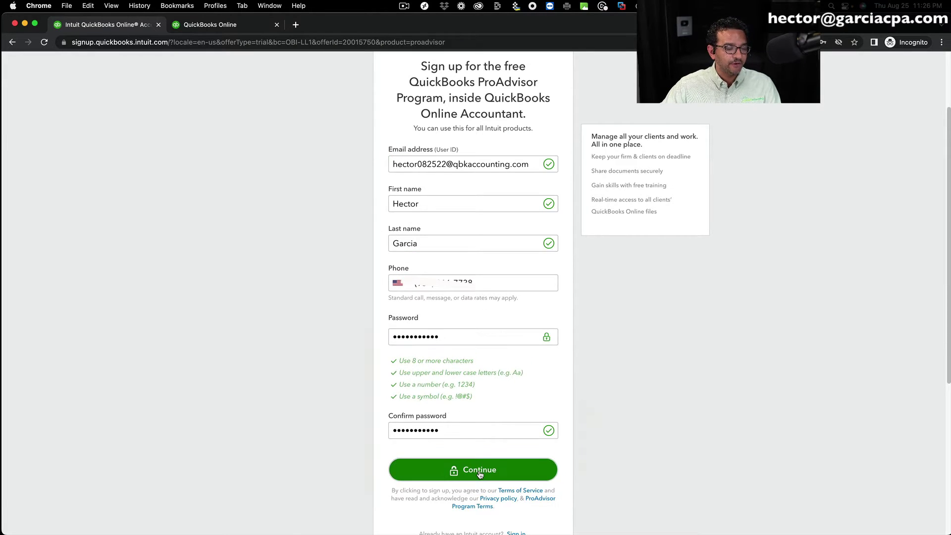
# Step: Submit the completed sign-up form with Continue
pyautogui.click(479, 474)
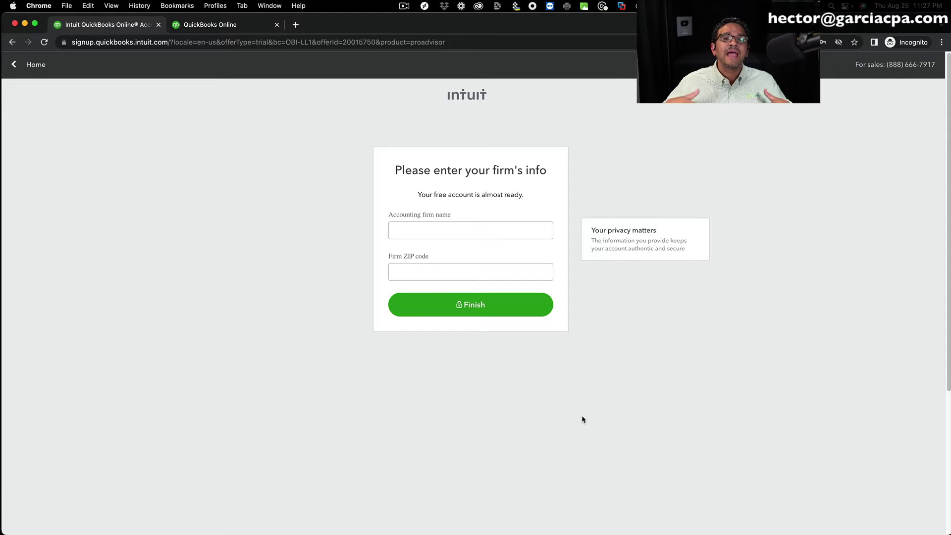
# Step: Enter the accounting firm name, correcting 'Accounitng' to 'Accounting', then type the firm ZIP code
pyautogui.click(402, 235)
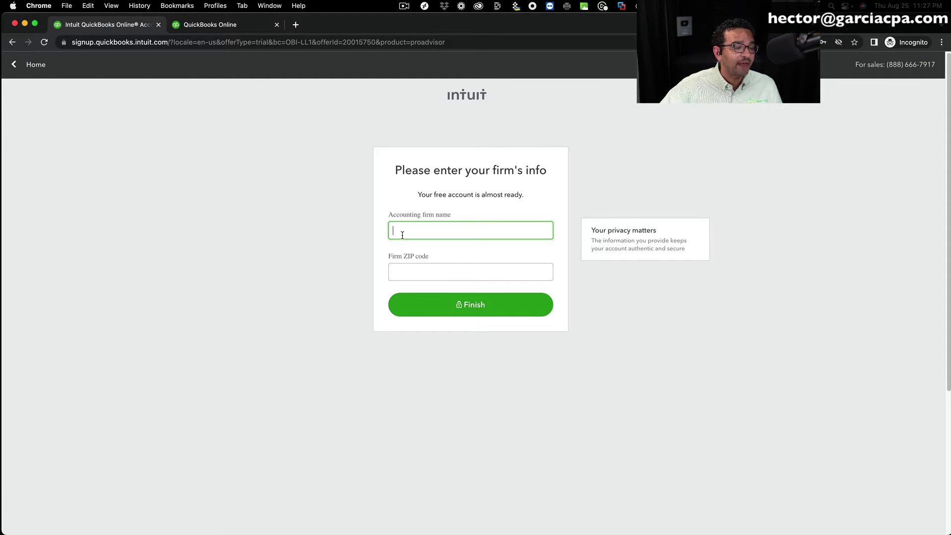
pyautogui.write('Hec')
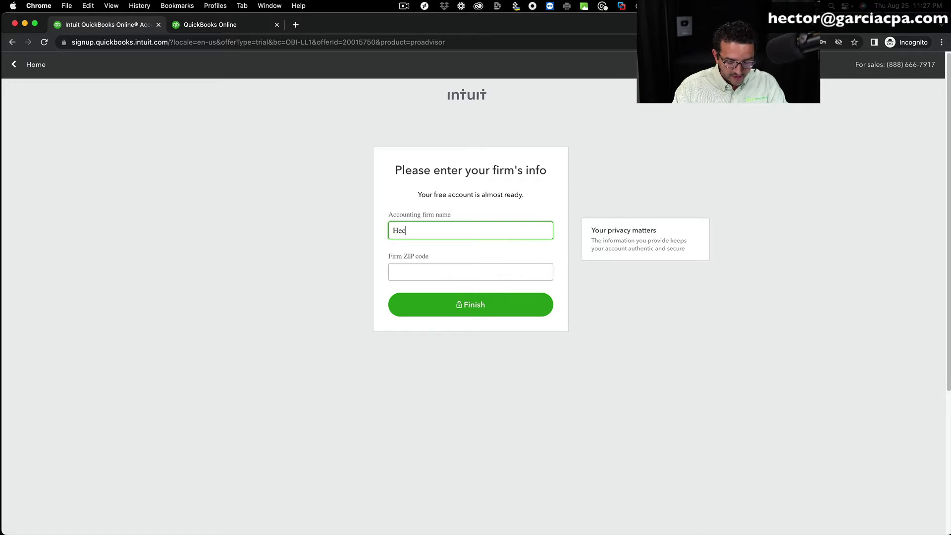
pyautogui.write('tor Accounit')
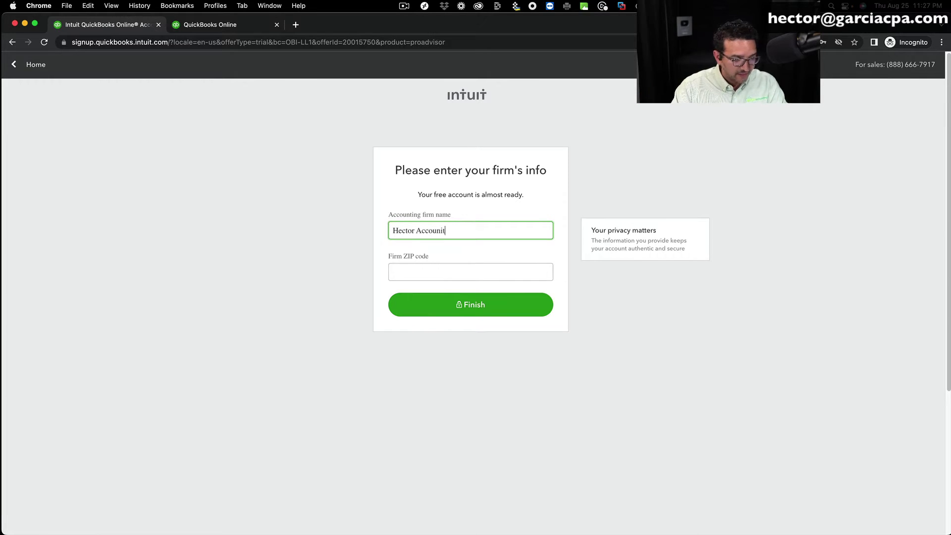
pyautogui.write('ng Firm')
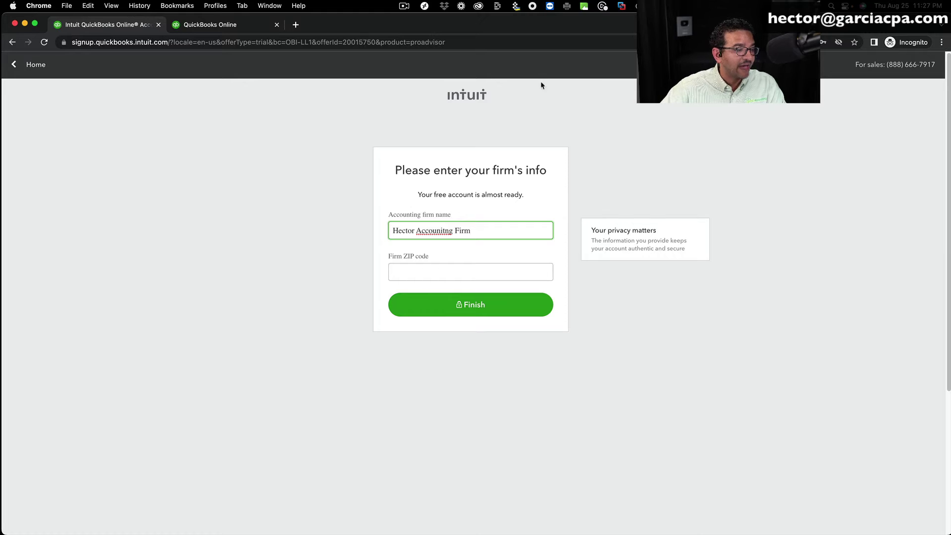
pyautogui.rightClick(431, 231)
pyautogui.click(431, 231)
pyautogui.rightClick(431, 231)
pyautogui.click(468, 234)
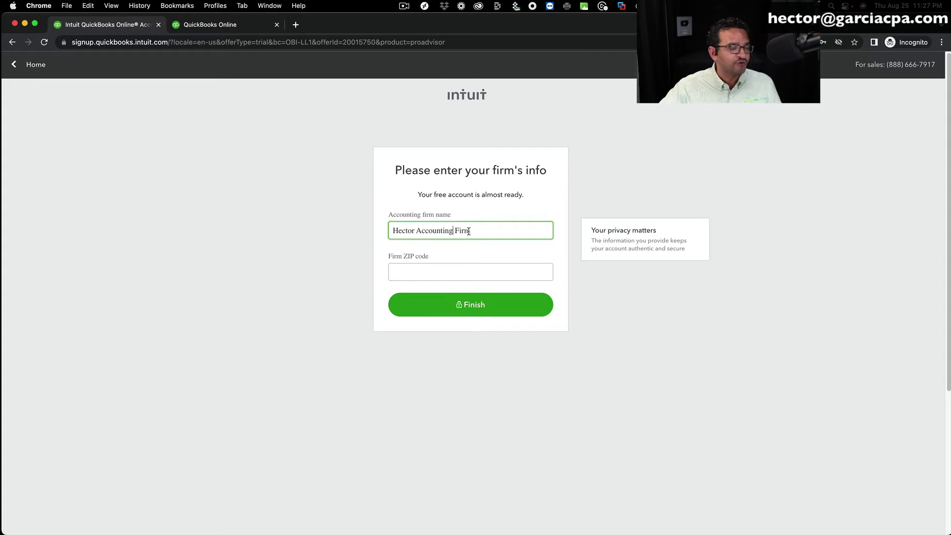
pyautogui.click(466, 264)
pyautogui.write('33331')
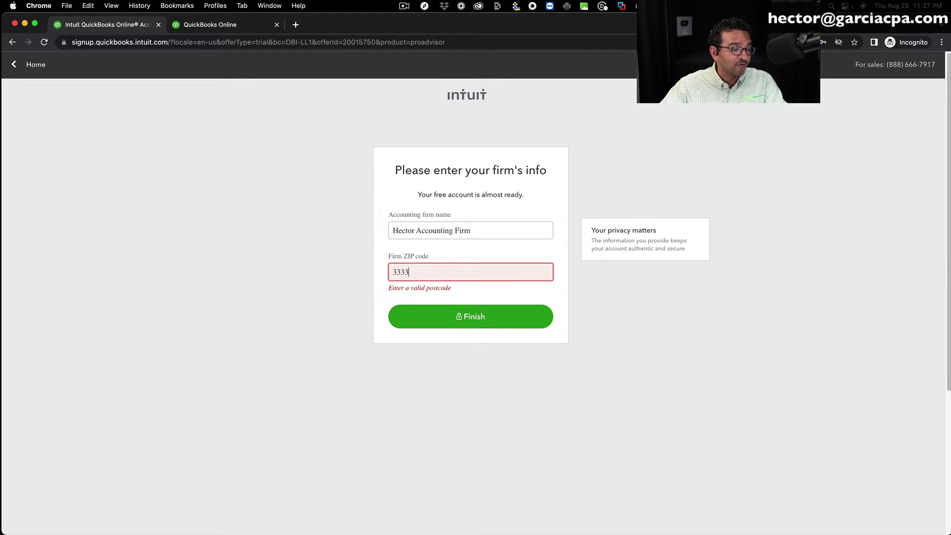
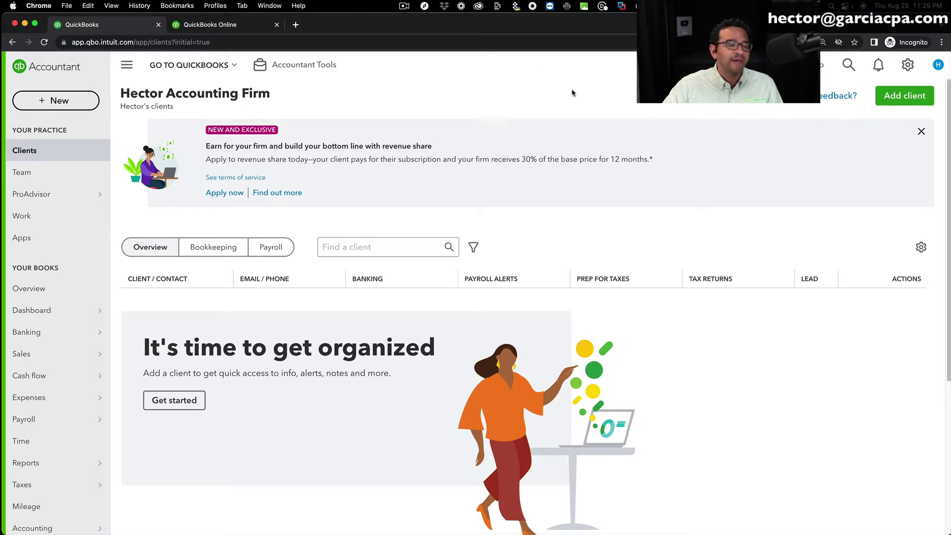
# Step: Open a blank Add client form from the Clients page, after briefly checking the + New menu
pyautogui.click(36, 103)
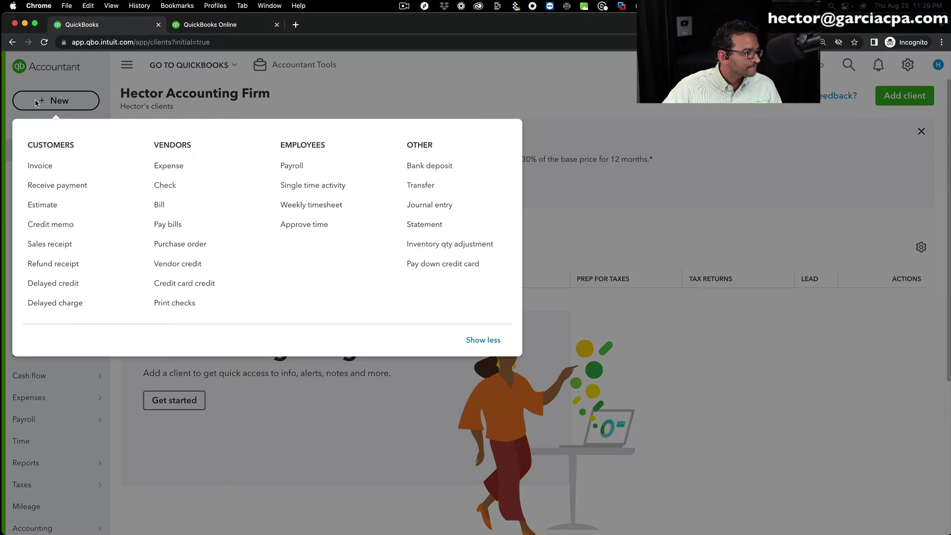
pyautogui.click(36, 103)
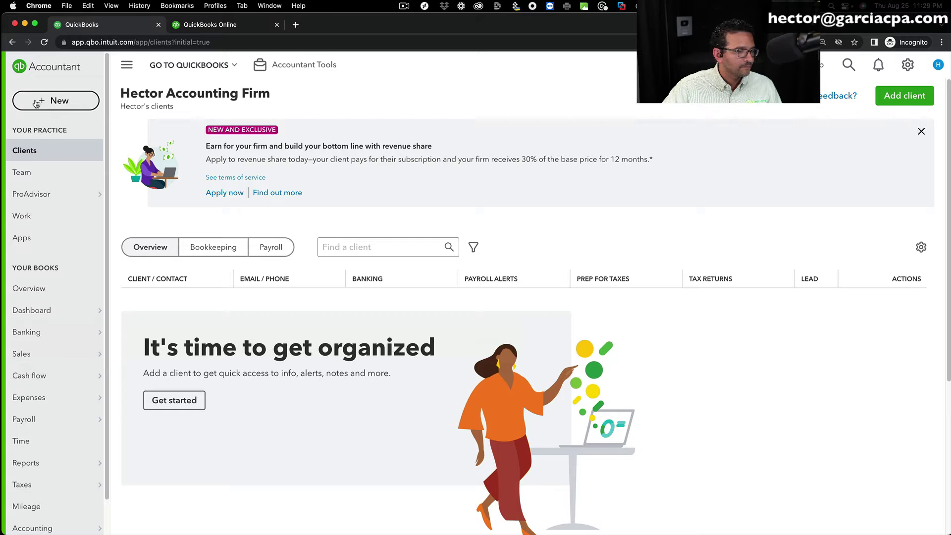
pyautogui.click(901, 97)
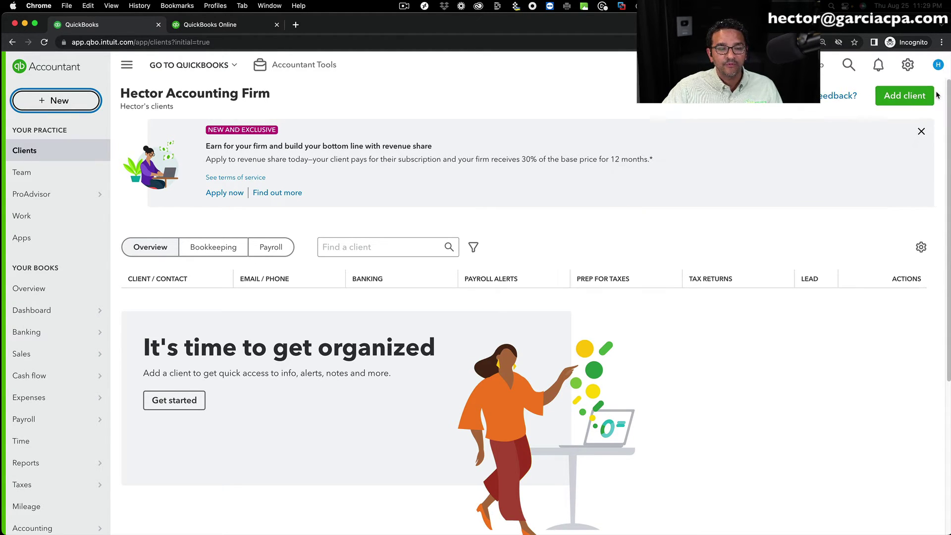
pyautogui.click(905, 99)
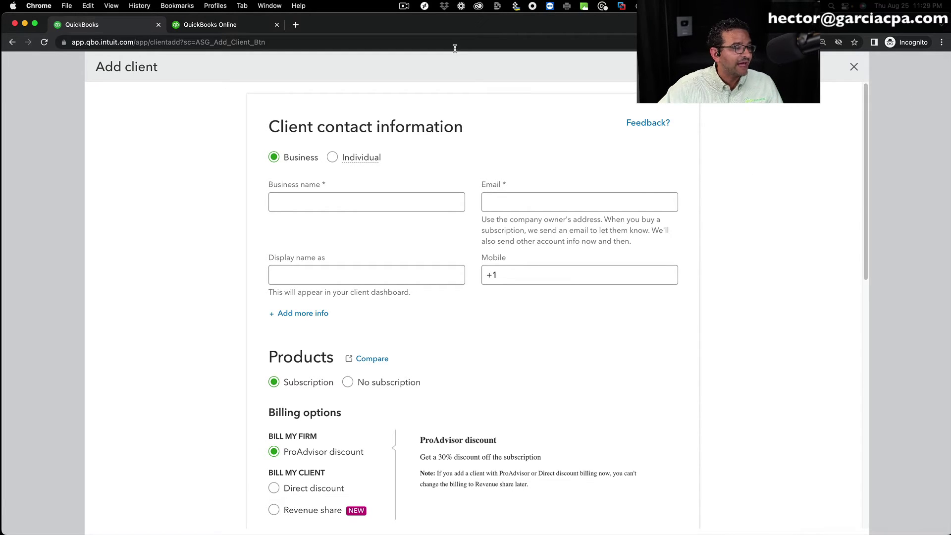
# Step: Enter 'Garcia Foods Corp' as the client's business name, removing a stray leading slash
pyautogui.click(288, 197)
pyautogui.write('/Garcia ')
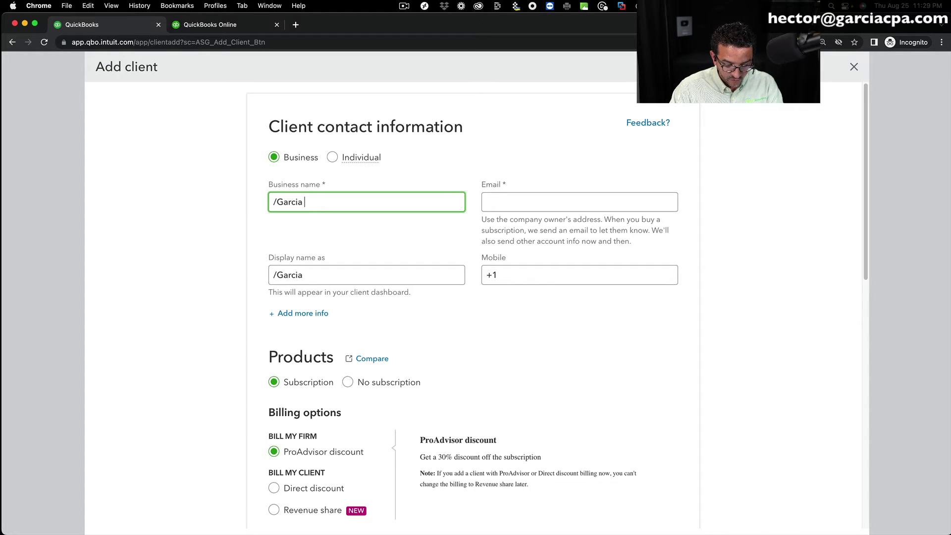
pyautogui.write('Foods Corp')
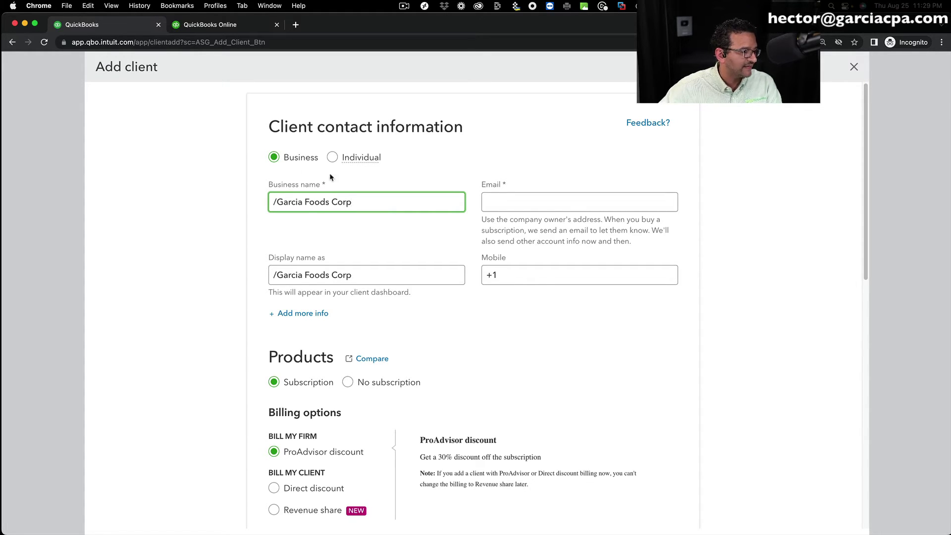
pyautogui.click(275, 202)
pyautogui.press('BackSpace')
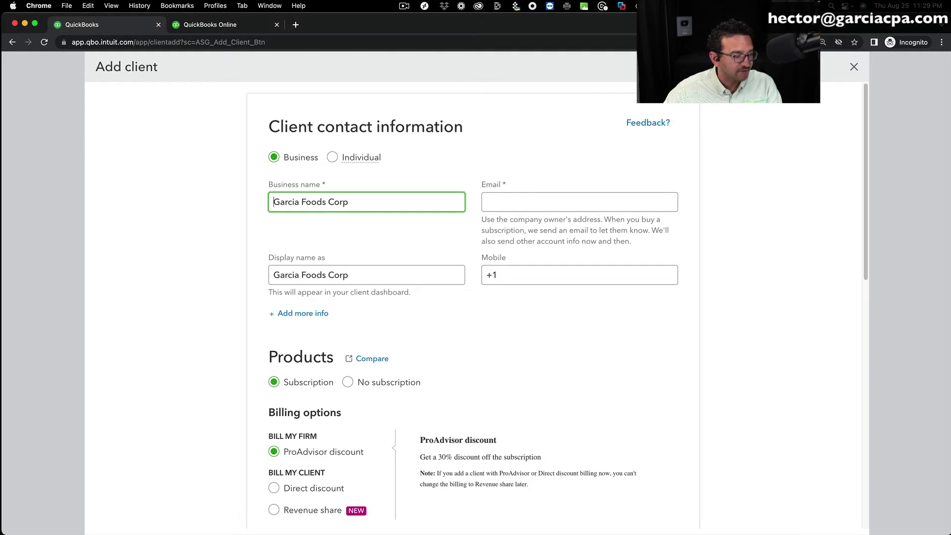
# Step: Fill in the owner's e-mail address and mobile number after the +1 prefix
pyautogui.click(533, 198)
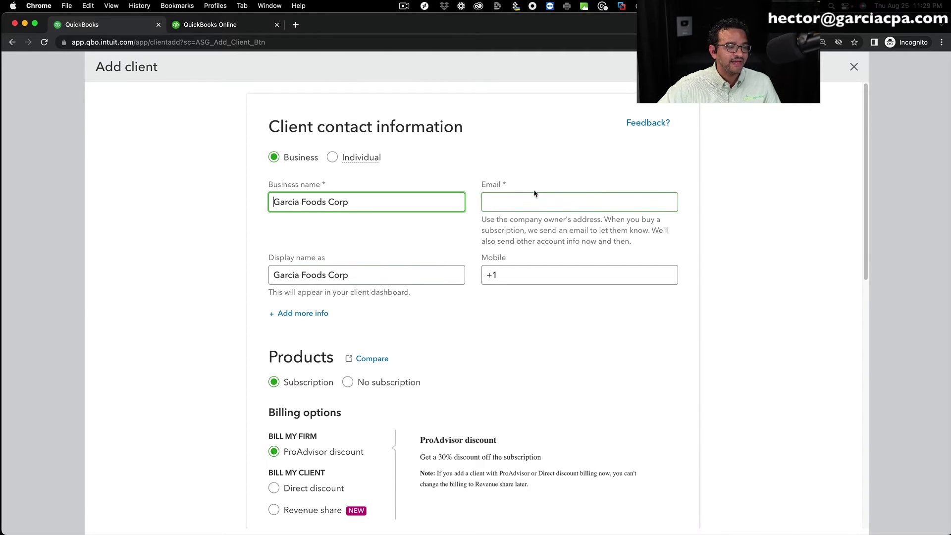
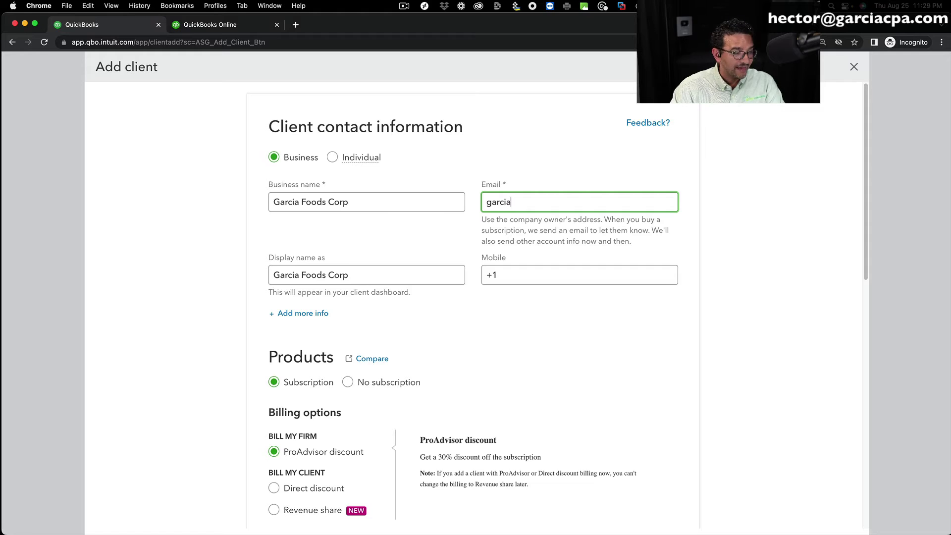
pyautogui.press('Tab')
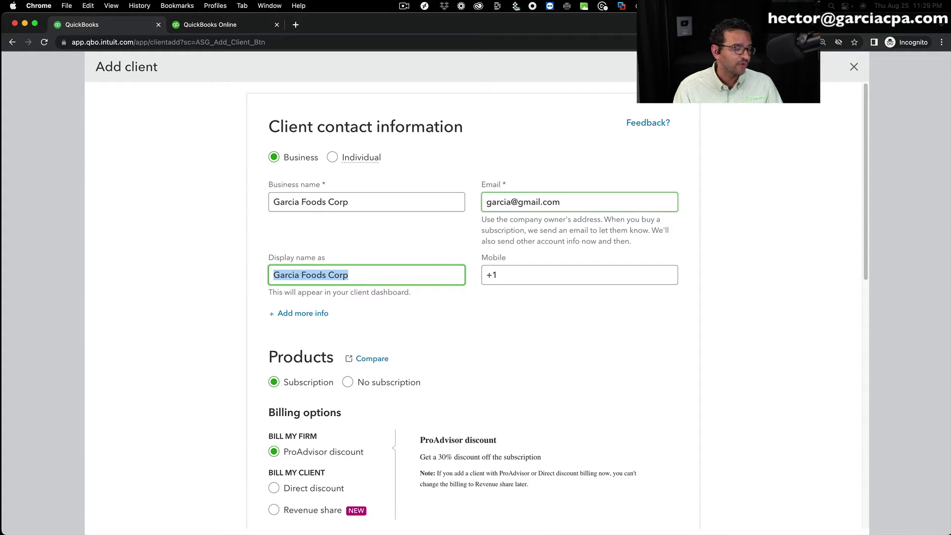
pyautogui.press('Tab')
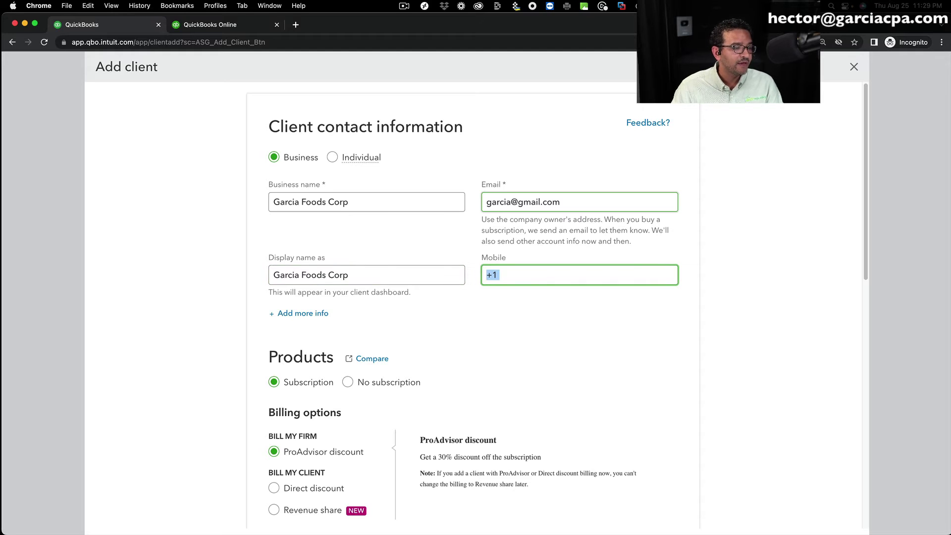
pyautogui.click(500, 275)
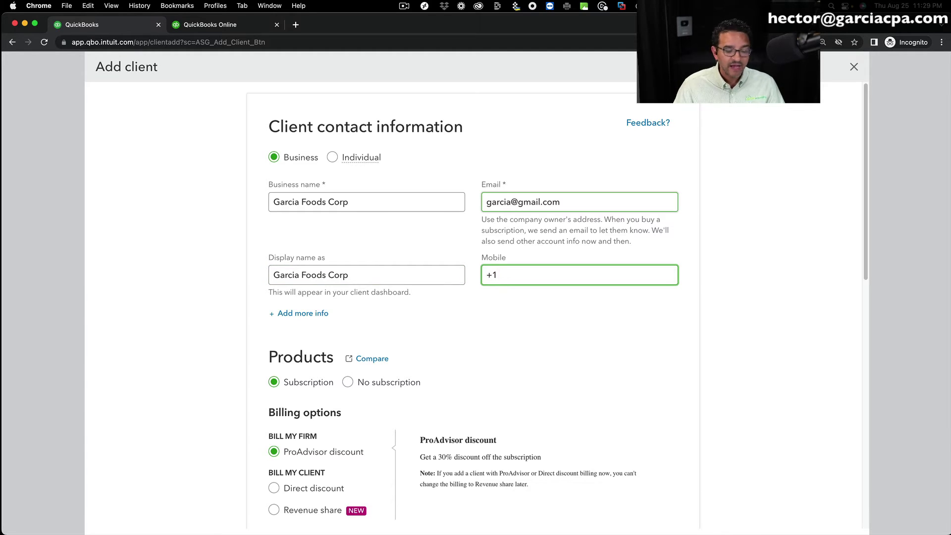
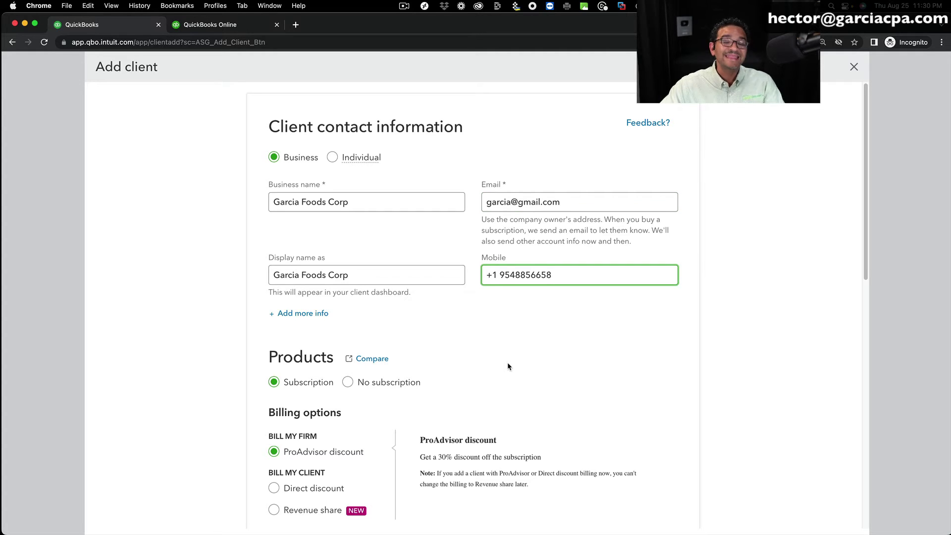
pyautogui.scroll(-2, 509, 367)
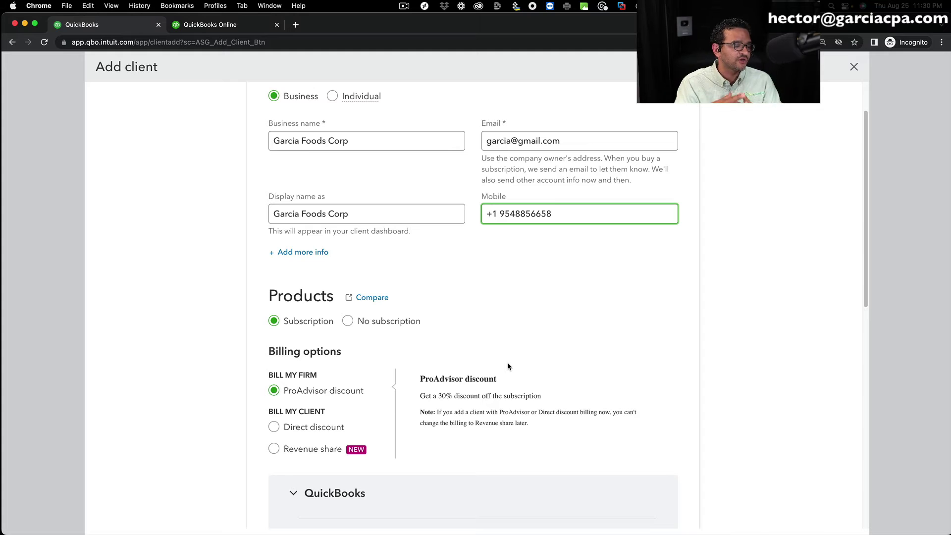
# Step: Compare ProAdvisor discount, Revenue share and Direct discount billing, ending on Direct discount (Advanced $140/mo)
pyautogui.click(274, 426)
pyautogui.scroll(-3, 494, 404)
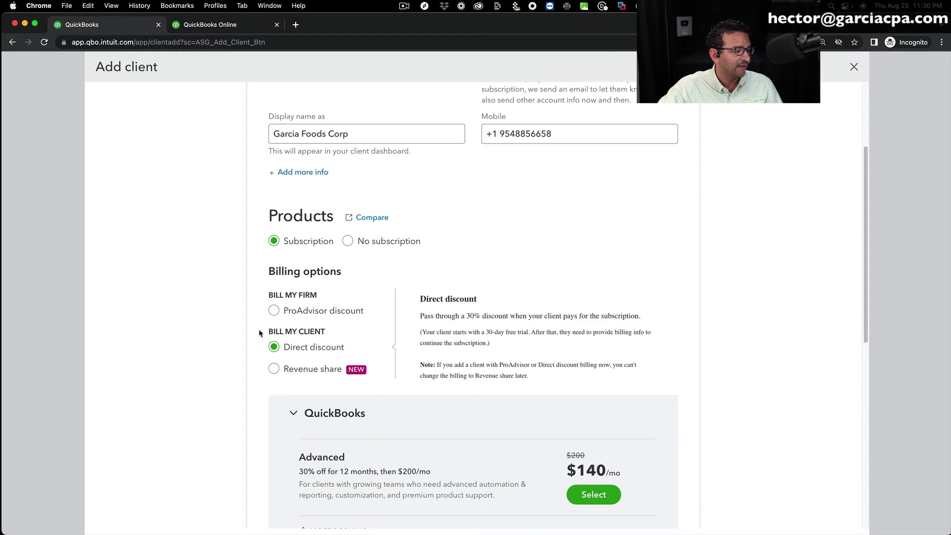
pyautogui.click(275, 312)
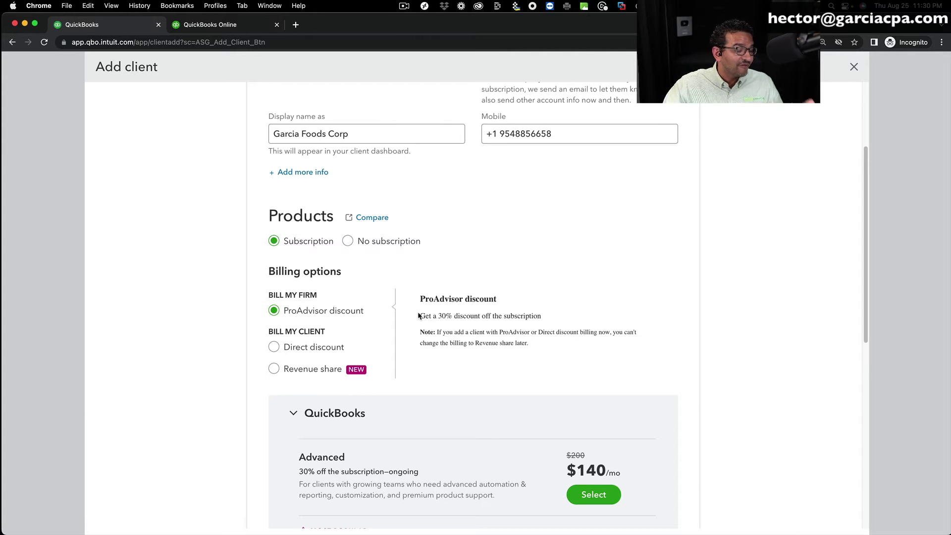
pyautogui.click(275, 366)
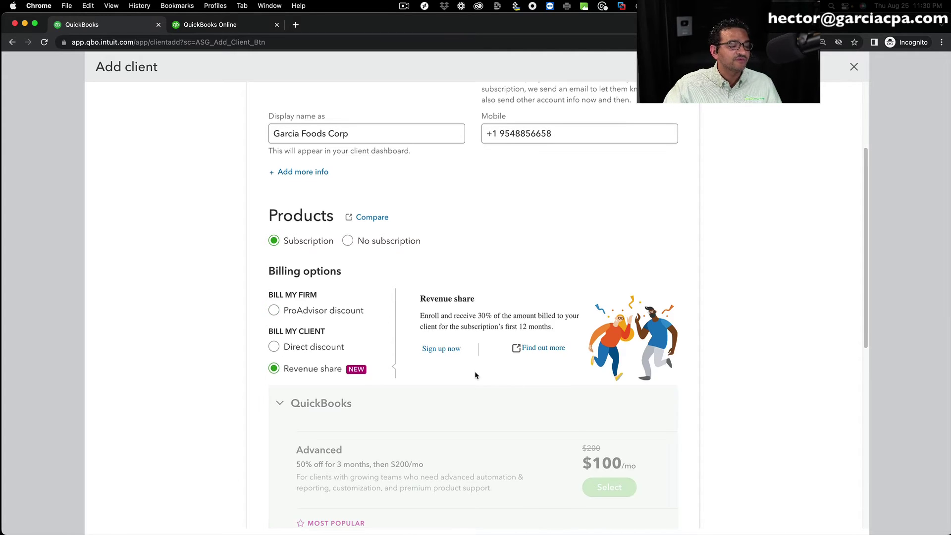
pyautogui.scroll(-3, 475, 371)
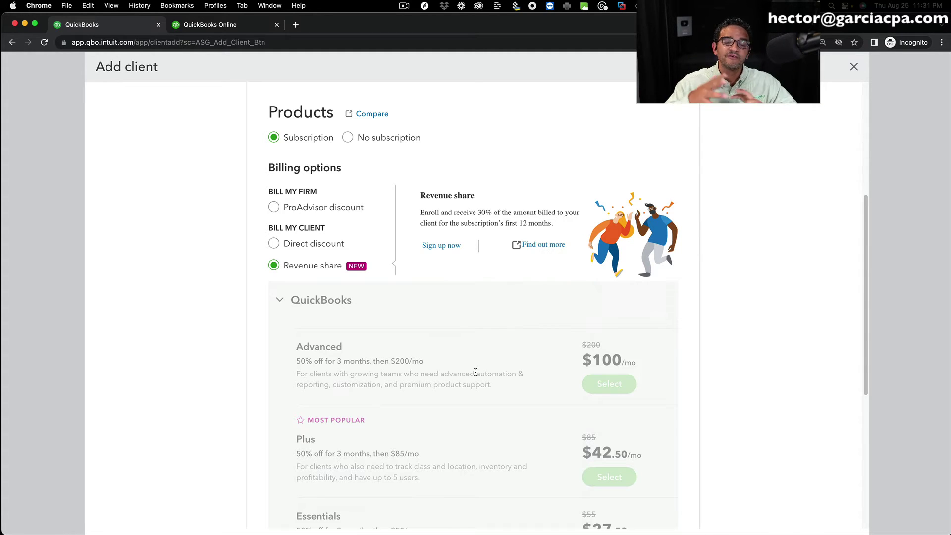
pyautogui.click(274, 207)
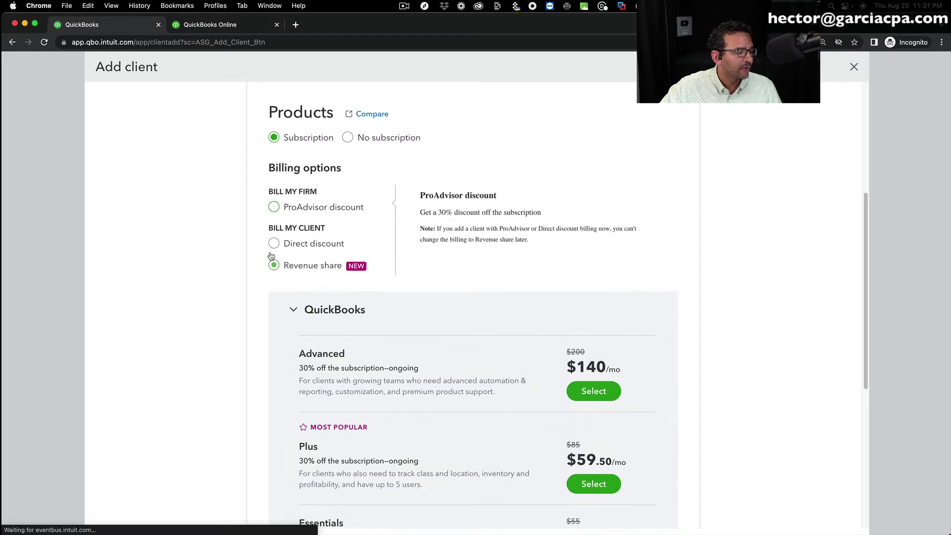
pyautogui.click(274, 243)
pyautogui.click(274, 266)
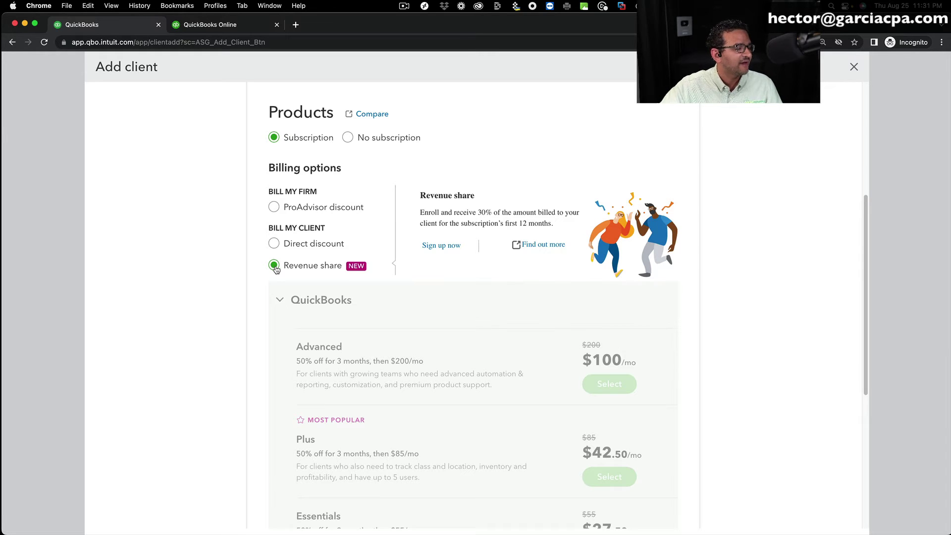
pyautogui.click(275, 243)
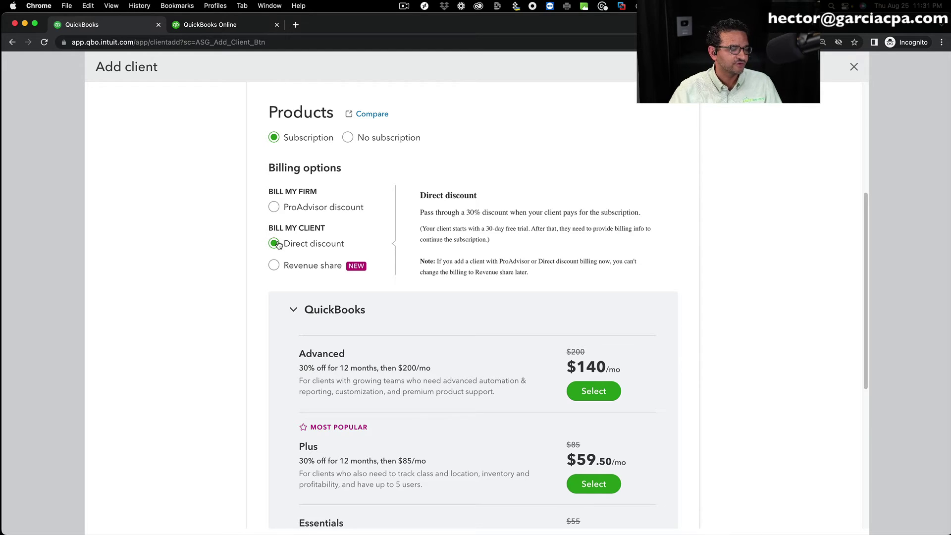
# Step: Select QuickBooks Advanced at $140/mo and add Payroll Premium, totalling $192.50/mo
pyautogui.scroll(-5, 414, 352)
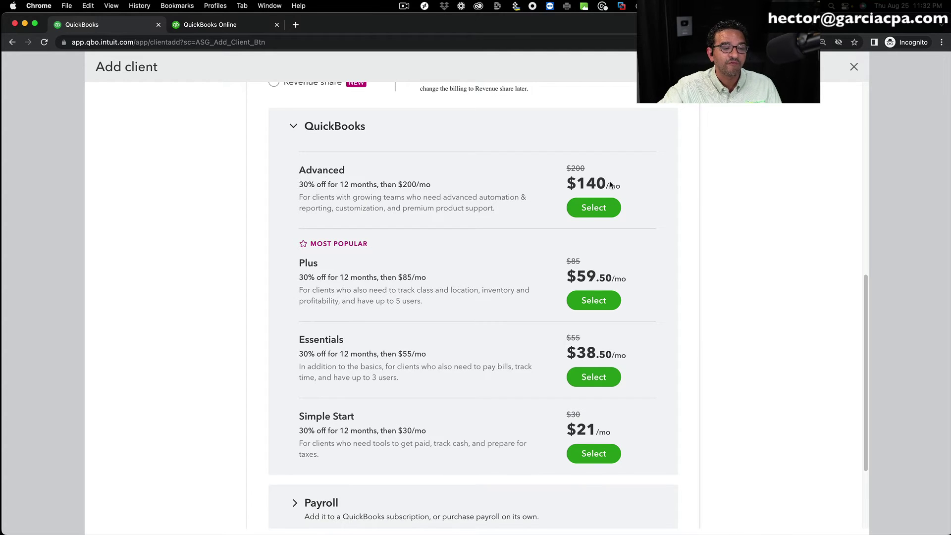
pyautogui.click(590, 210)
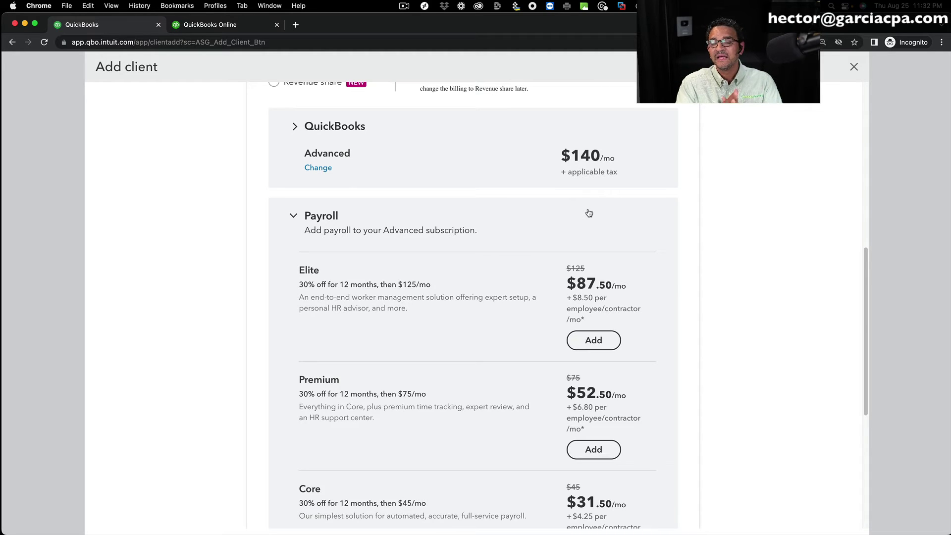
pyautogui.scroll(-3, 620, 294)
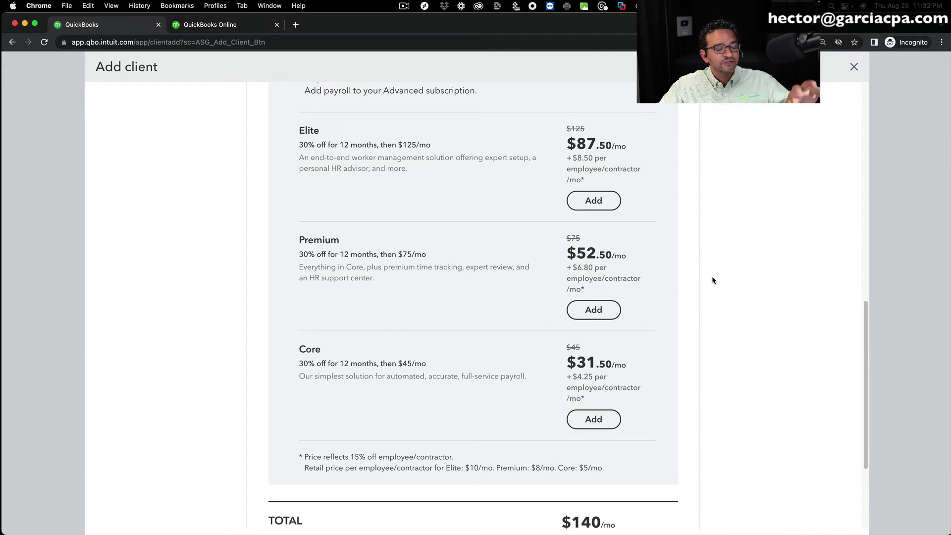
pyautogui.click(585, 310)
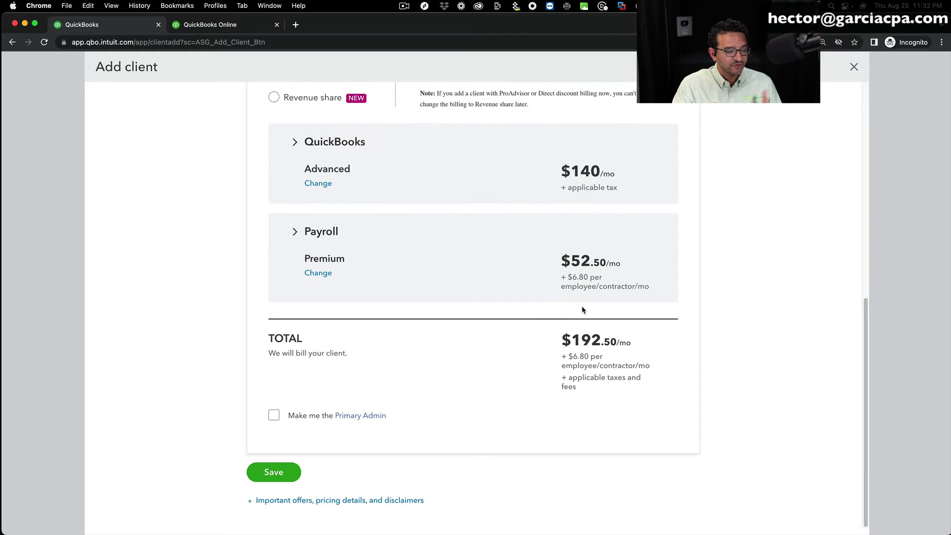
# Step: Check 'Make me the Primary Admin' and save Garcia Foods Corp as a new client
pyautogui.scroll(3, 582, 307)
pyautogui.scroll(-3, 600, 316)
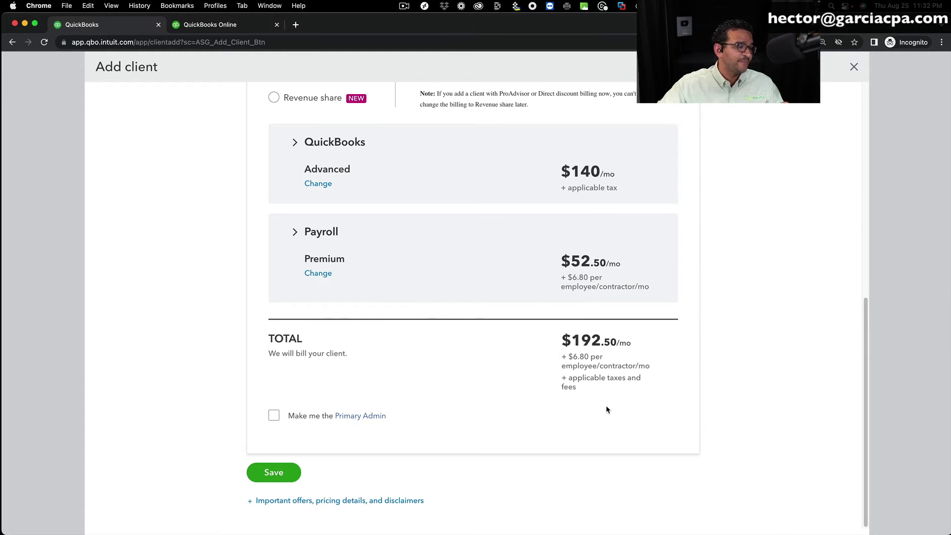
pyautogui.scroll(3, 605, 405)
pyautogui.scroll(-2, 533, 300)
pyautogui.scroll(-1, 533, 303)
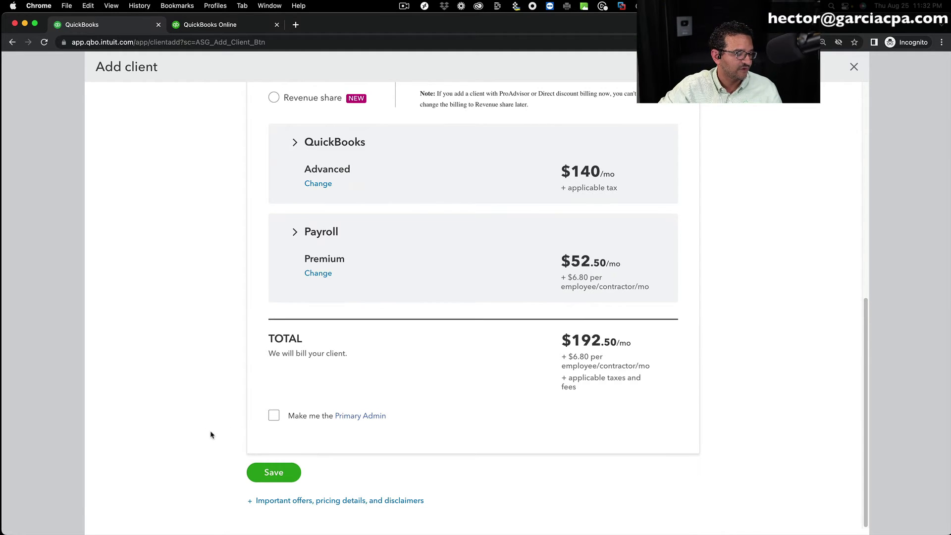
pyautogui.click(274, 415)
pyautogui.click(287, 487)
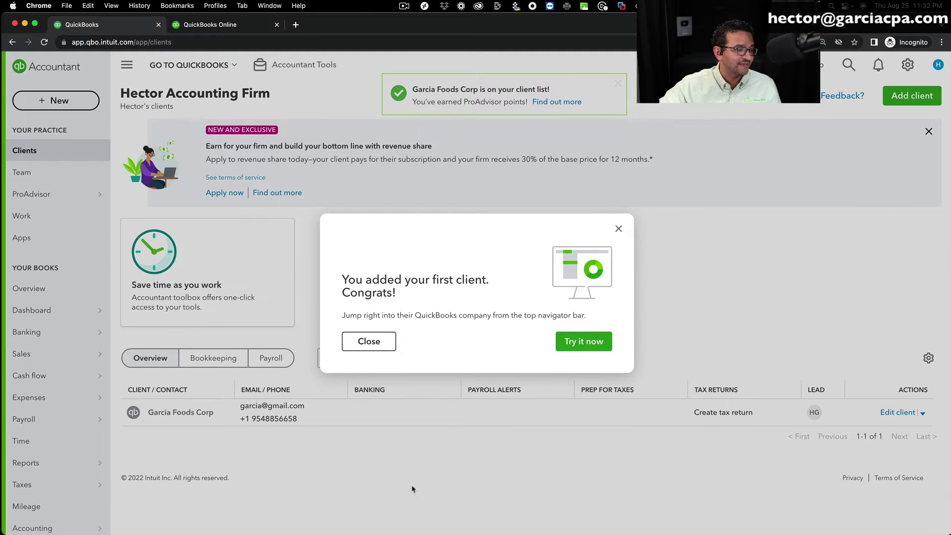
# Step: Dismiss the congratulations message and open Garcia Foods Corp's company books from the client list
pyautogui.click(618, 228)
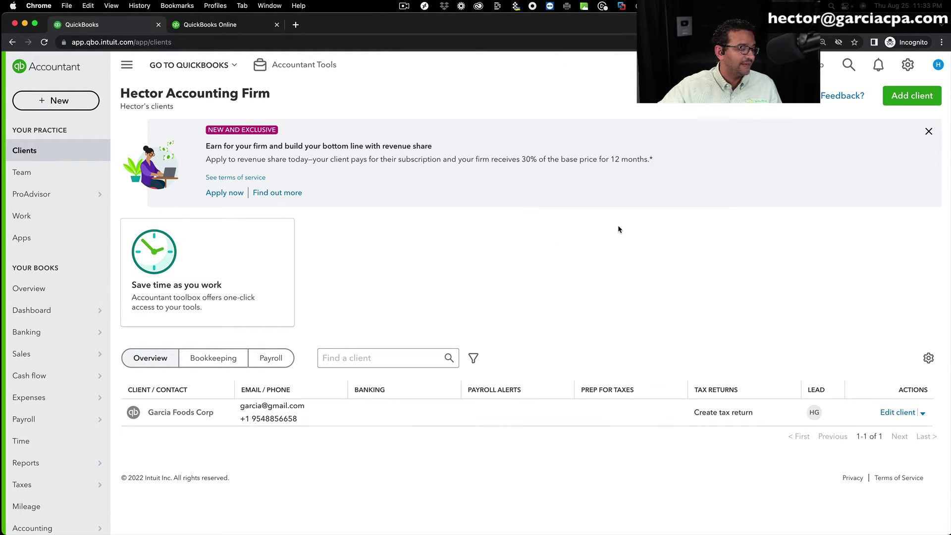
pyautogui.press('super+shift+a')
pyautogui.click(158, 413)
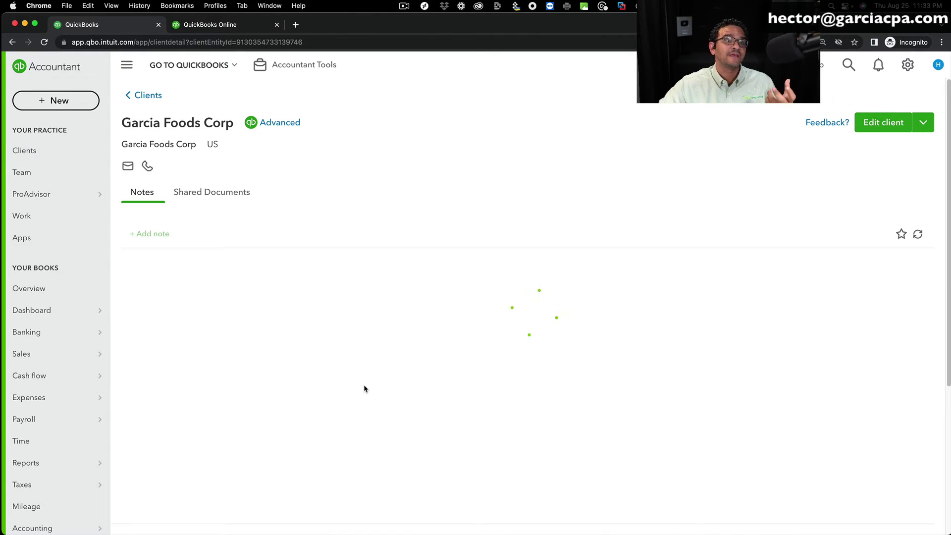
pyautogui.click(269, 125)
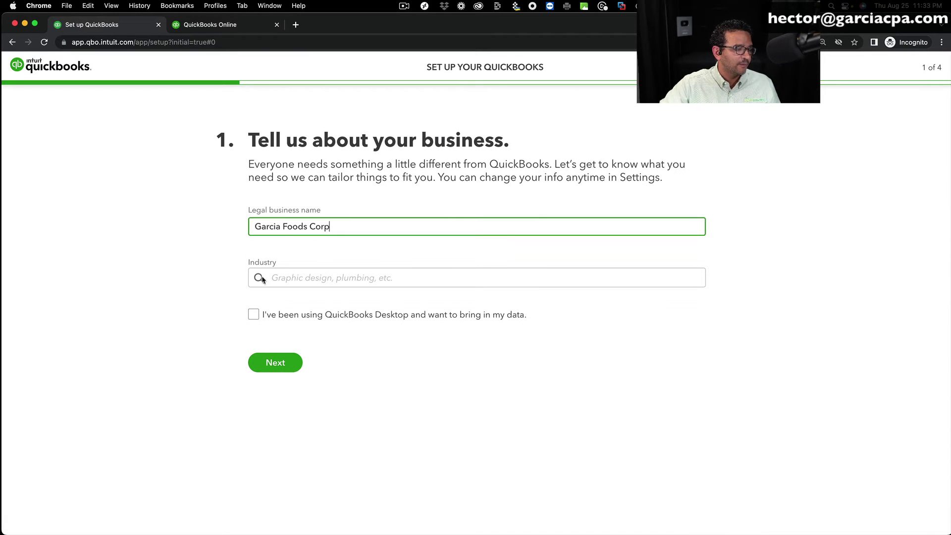
# Step: Keep the business name, answer 'I'm not sure' for business type, and skip the data import
pyautogui.click(286, 365)
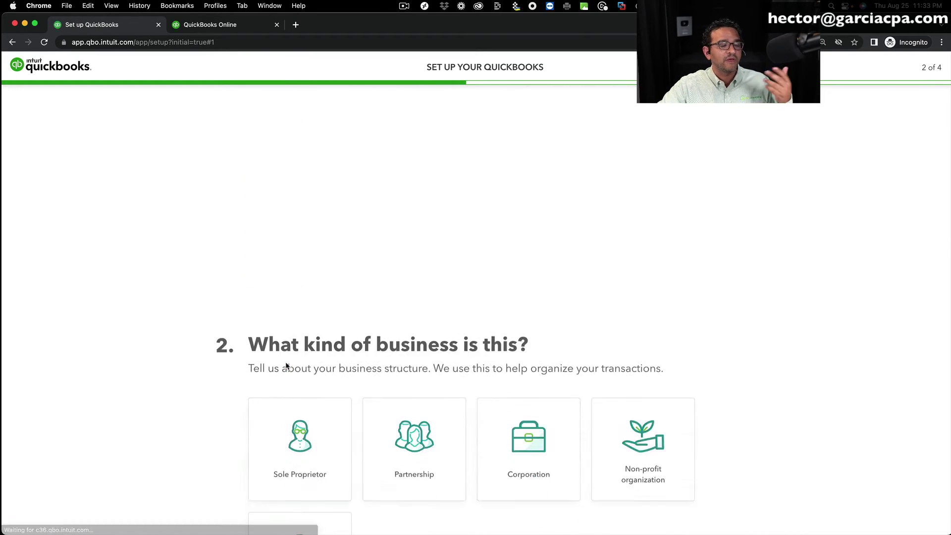
pyautogui.click(274, 378)
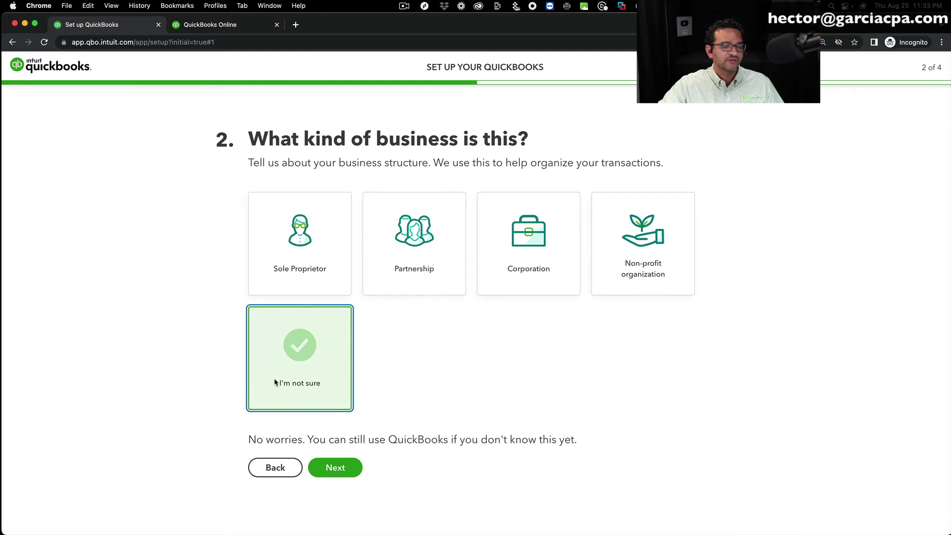
pyautogui.click(340, 474)
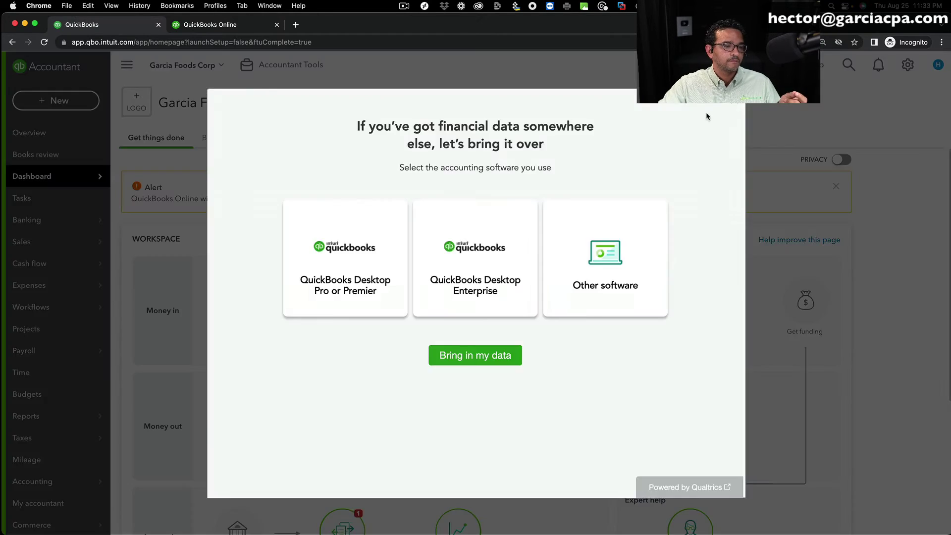
pyautogui.click(705, 113)
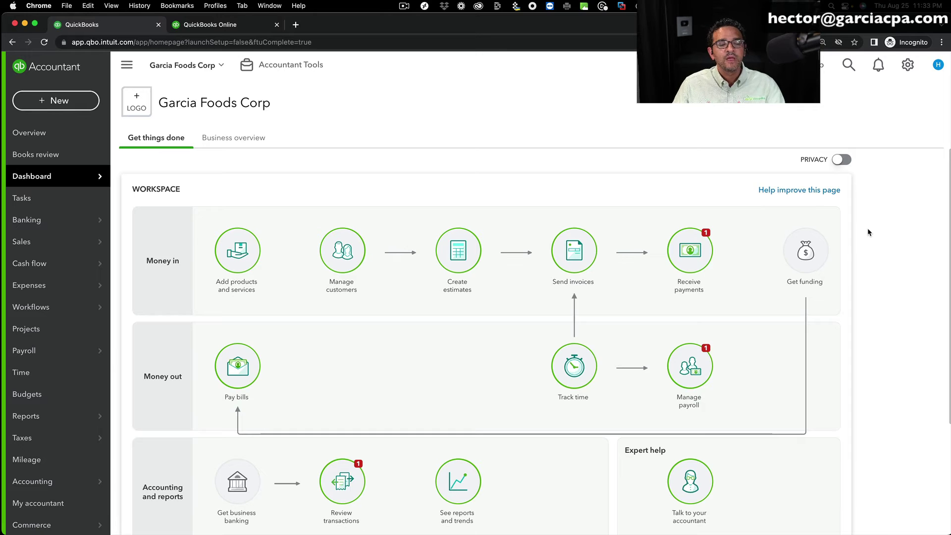
# Step: Go to Manage users from the gear menu and dismiss the roles tip
pyautogui.click(908, 66)
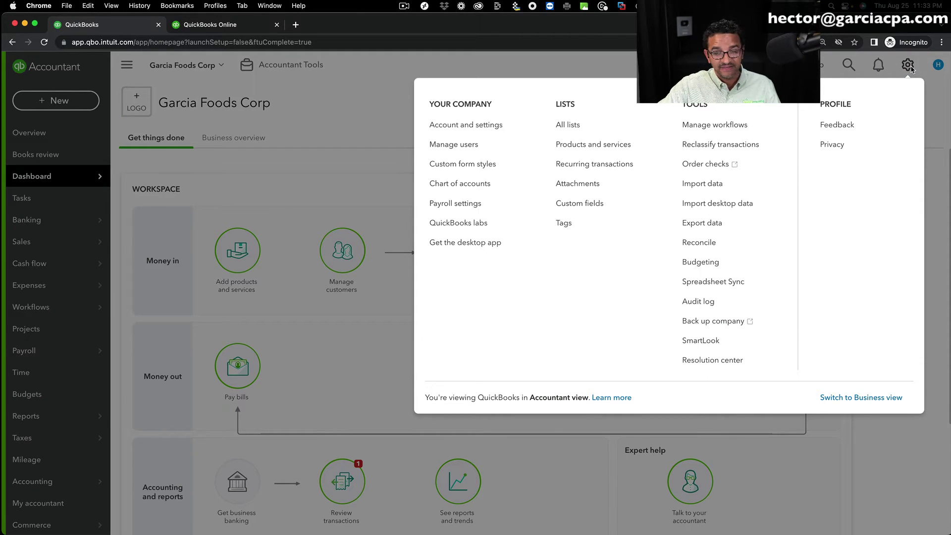
pyautogui.click(453, 144)
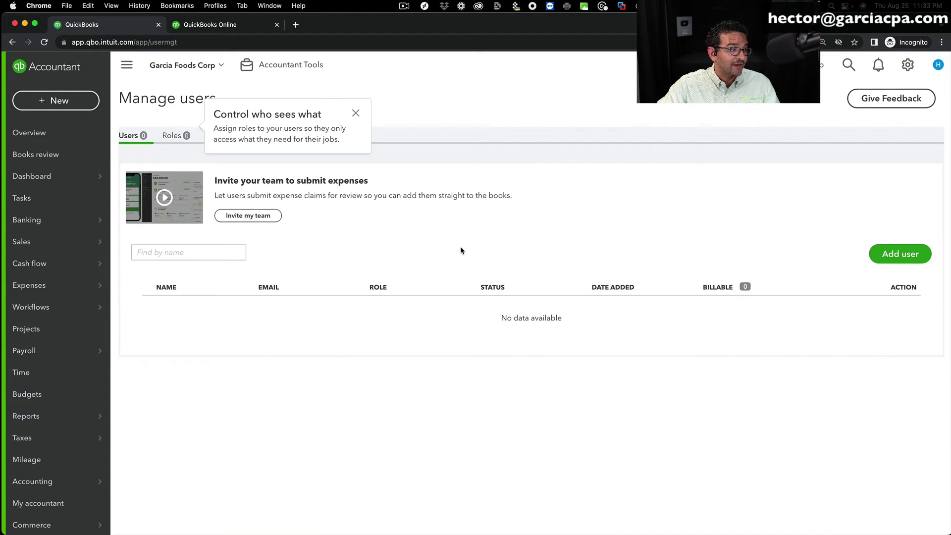
pyautogui.click(356, 114)
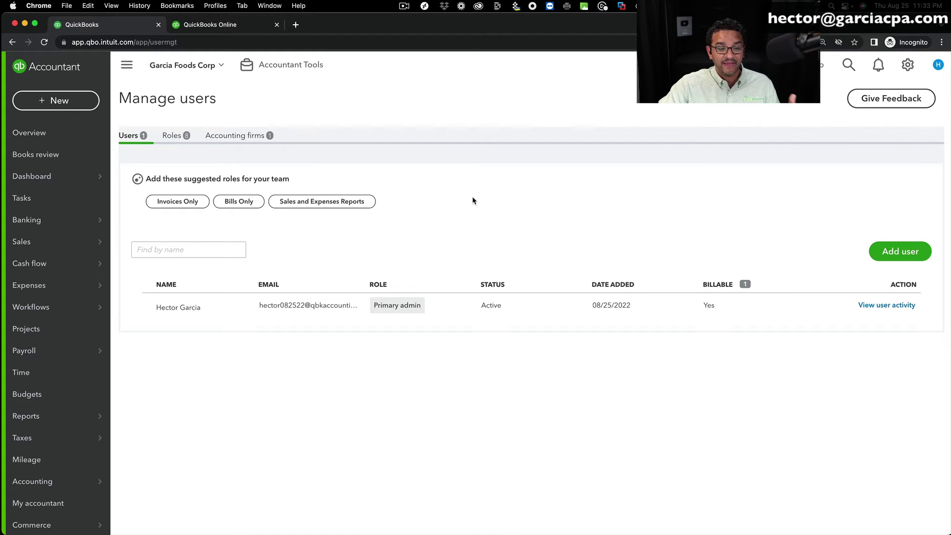
# Step: Start adding a Company admin user, then cancel verification and abandon the invite
pyautogui.click(894, 253)
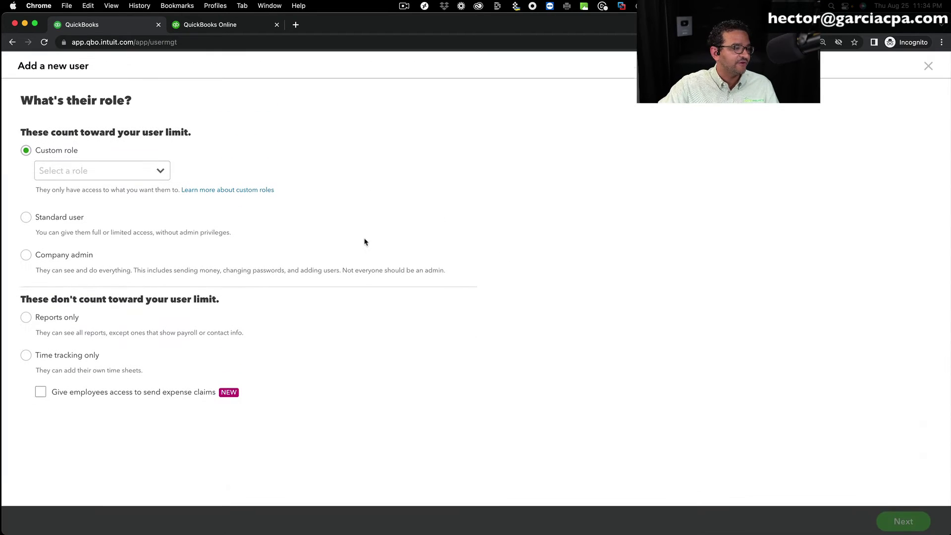
pyautogui.click(147, 267)
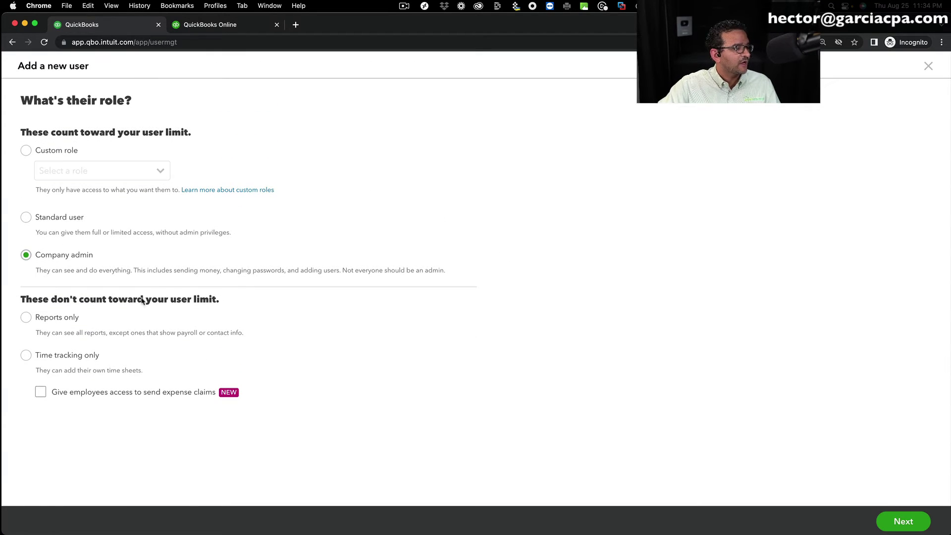
pyautogui.click(903, 520)
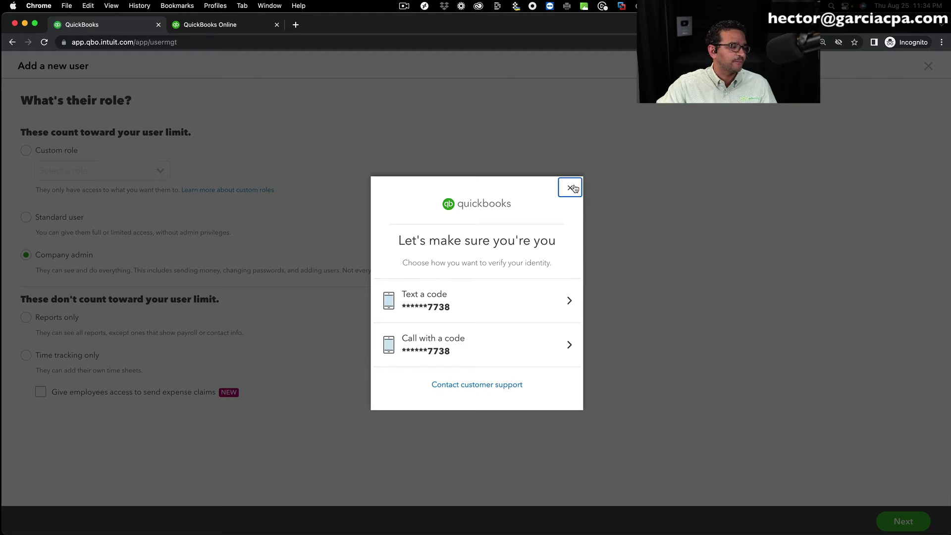
pyautogui.click(572, 188)
pyautogui.click(929, 70)
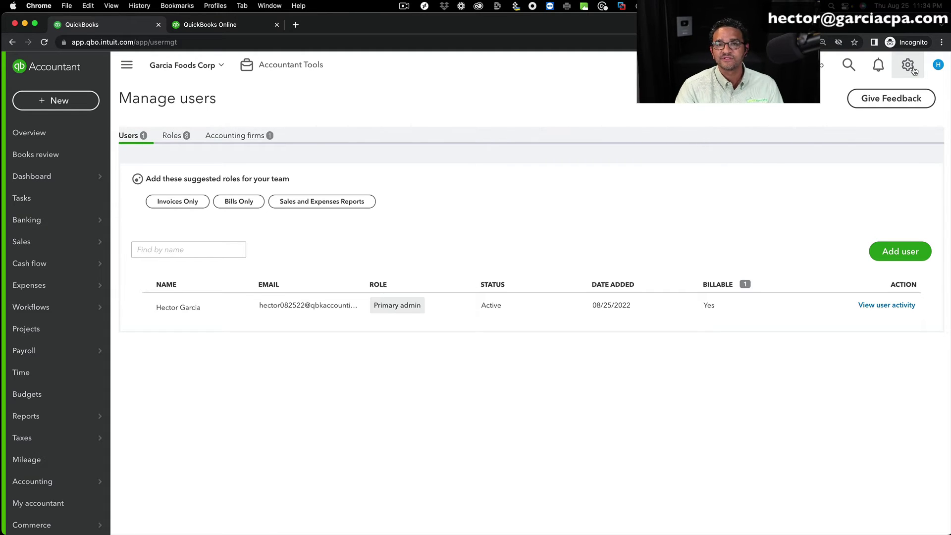
# Step: Open Billing & subscription under Account and settings to view the 30-day trial
pyautogui.click(909, 66)
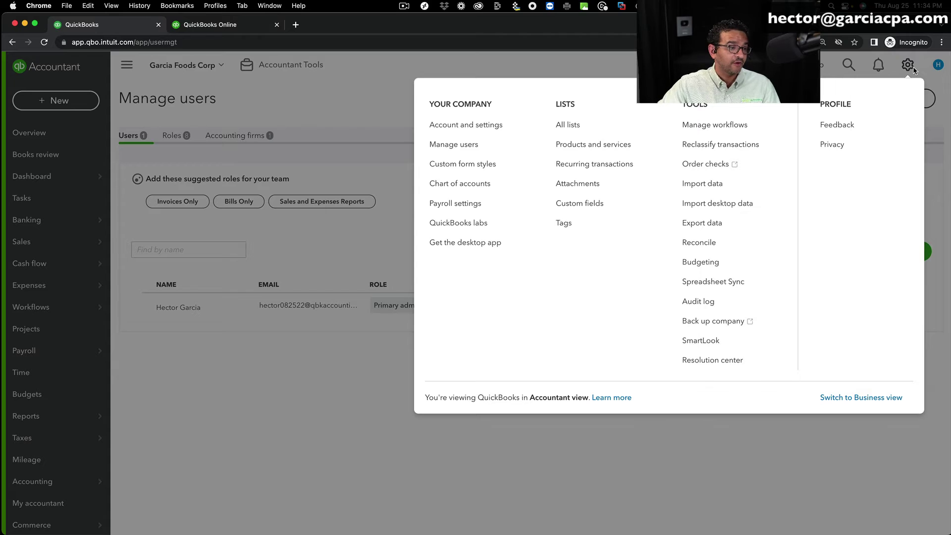
pyautogui.click(474, 125)
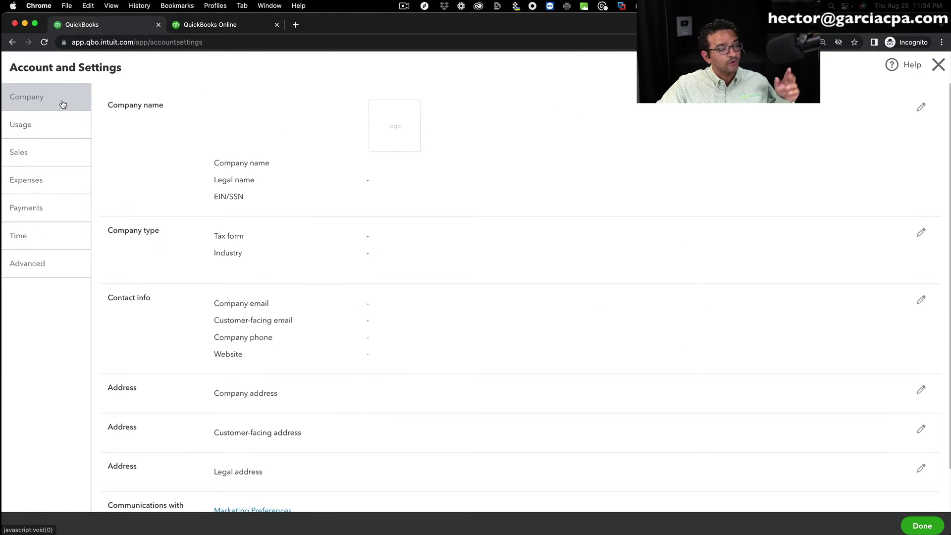
pyautogui.click(52, 135)
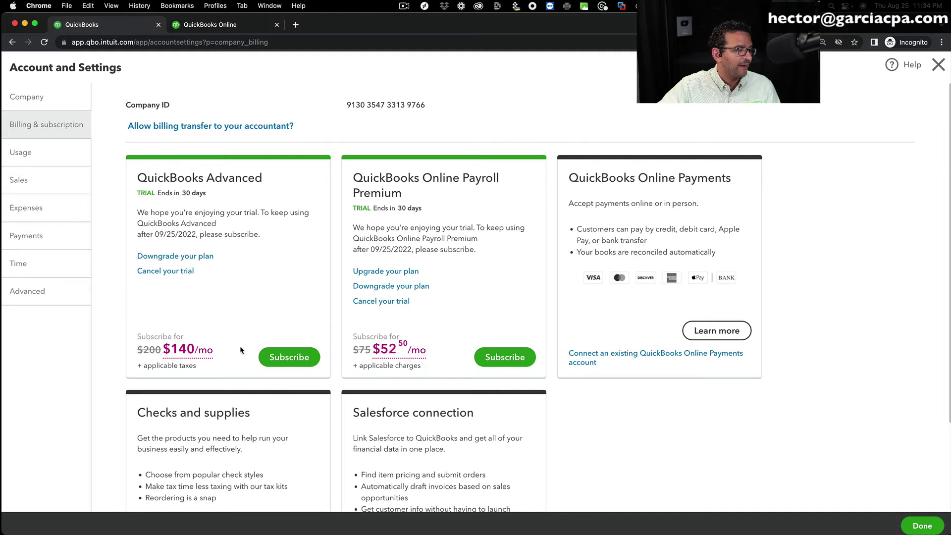
# Step: Preview subscribing to QuickBooks Advanced on the annual plan, then leave without paying and close settings
pyautogui.click(286, 355)
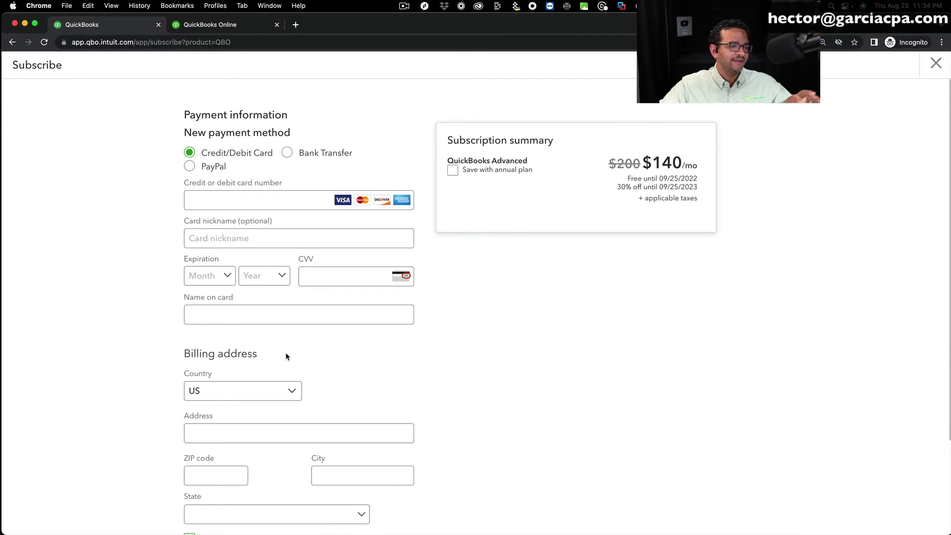
pyautogui.click(452, 171)
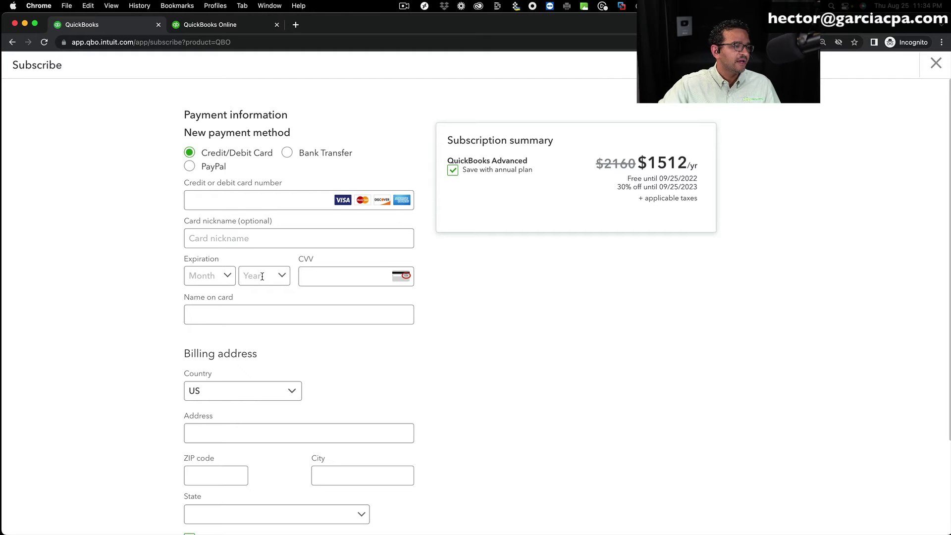
pyautogui.scroll(-3, 257, 274)
pyautogui.scroll(3, 261, 274)
pyautogui.click(936, 63)
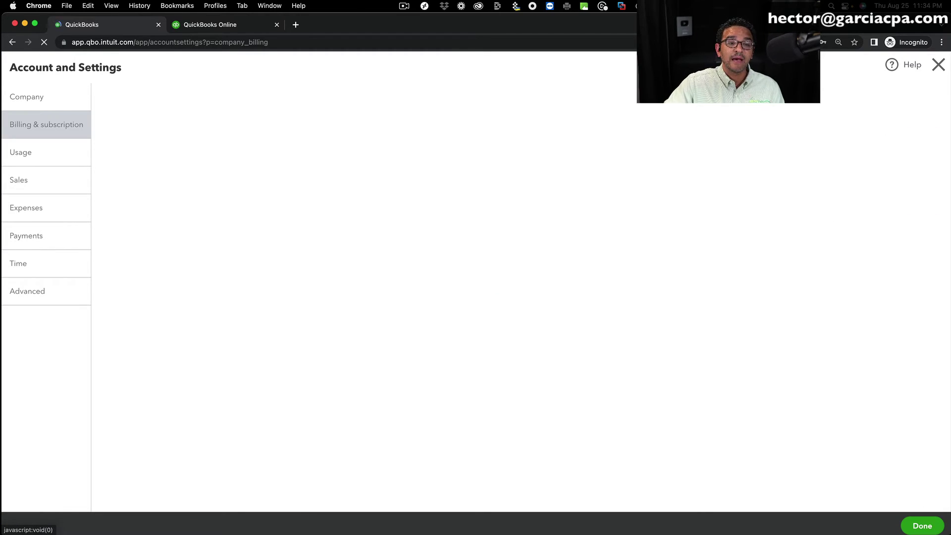
pyautogui.click(944, 71)
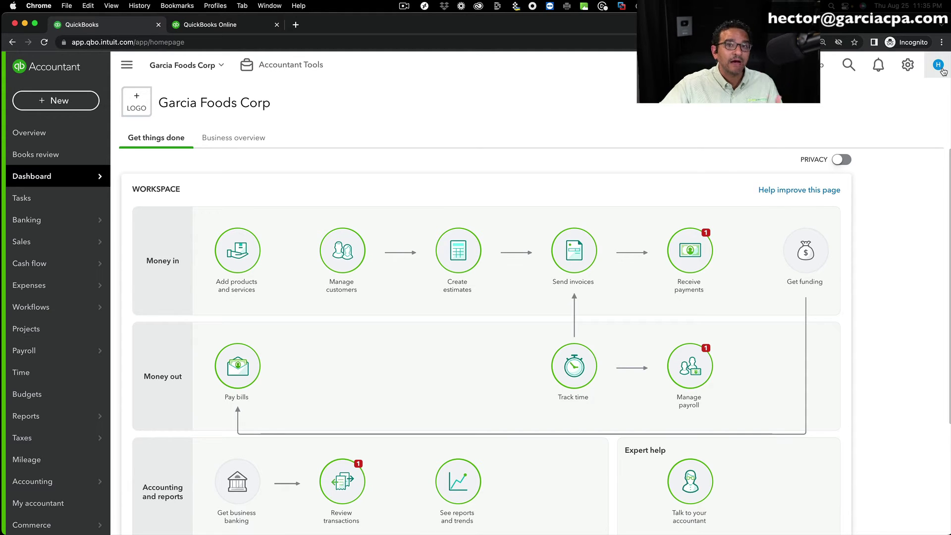
# Step: Switch back to the accountant's own practice view
pyautogui.click(70, 63)
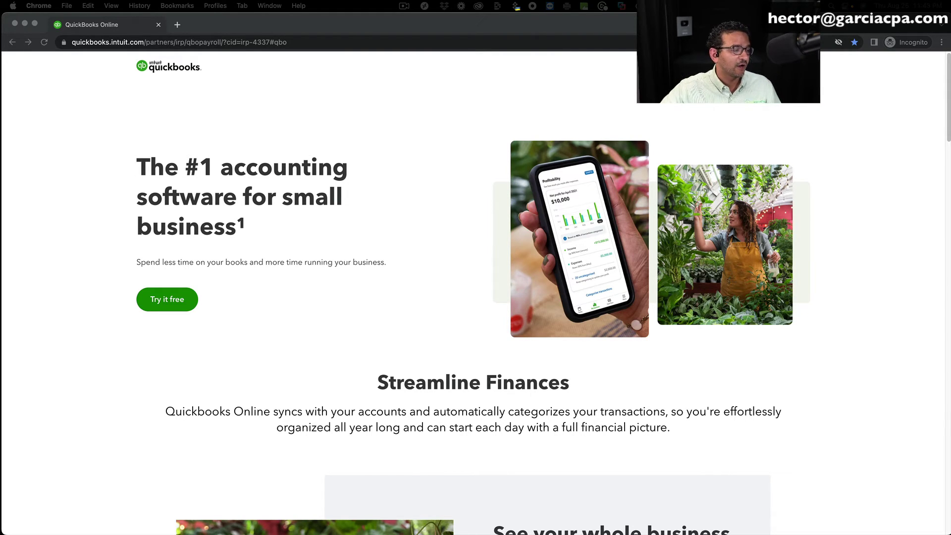
# Step: Go to the plans section showing Simple Start $17.50, Essentials $35, Plus $56, Advanced $126
pyautogui.click(380, 223)
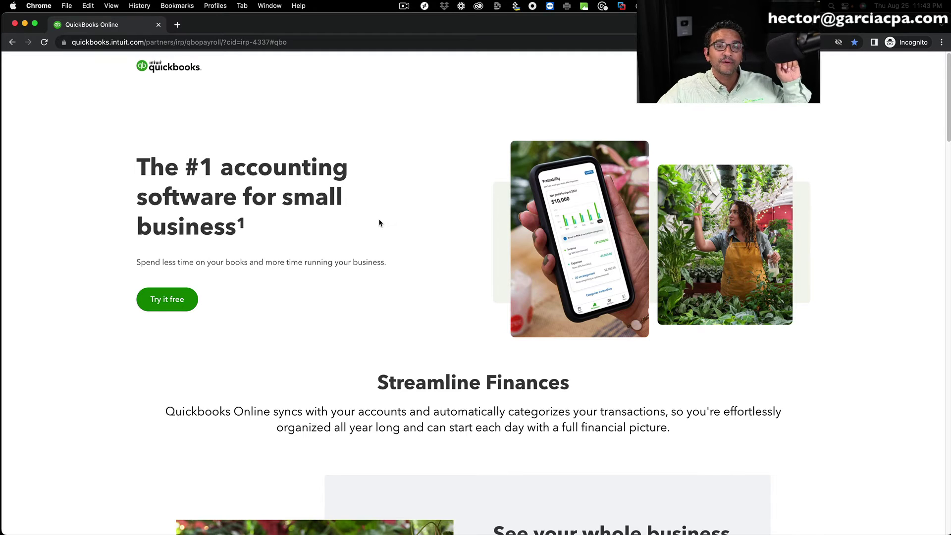
pyautogui.click(185, 309)
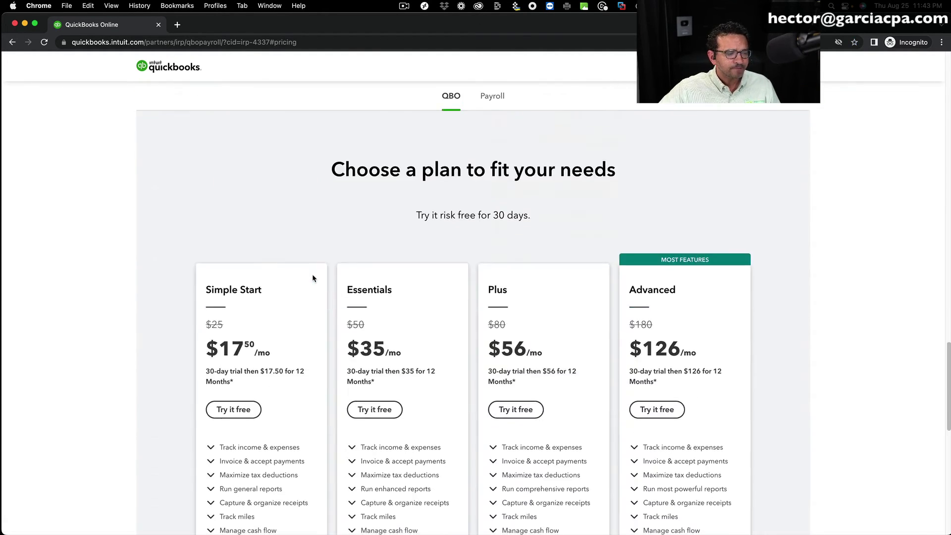
pyautogui.scroll(-2, 329, 243)
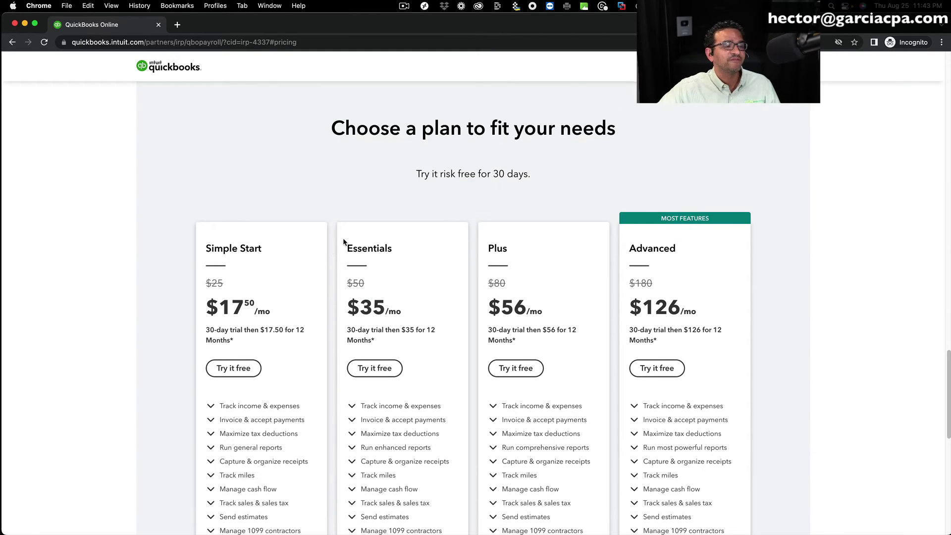
pyautogui.scroll(-5, 331, 248)
pyautogui.scroll(1, 342, 242)
pyautogui.scroll(2, 344, 241)
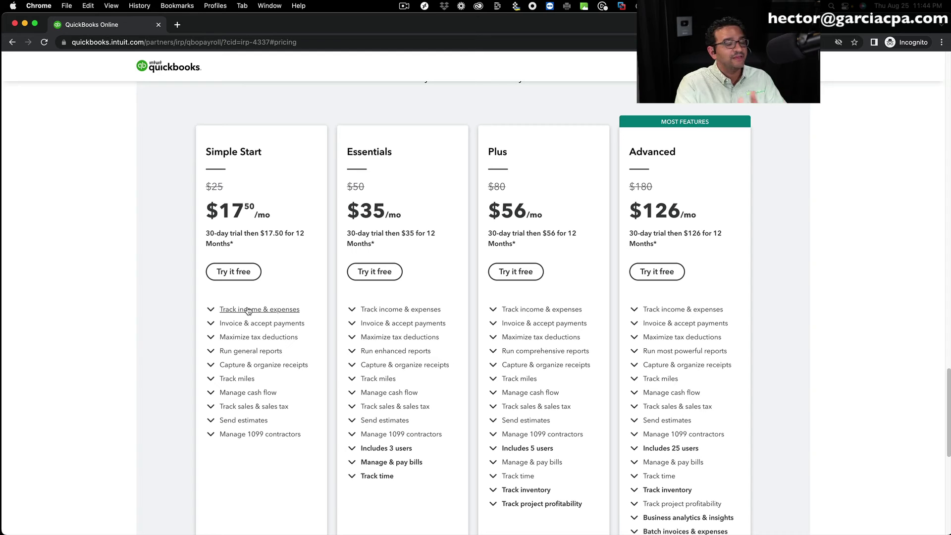
# Step: Start the Plus plan free trial and enter the new account's e-mail address
pyautogui.click(522, 278)
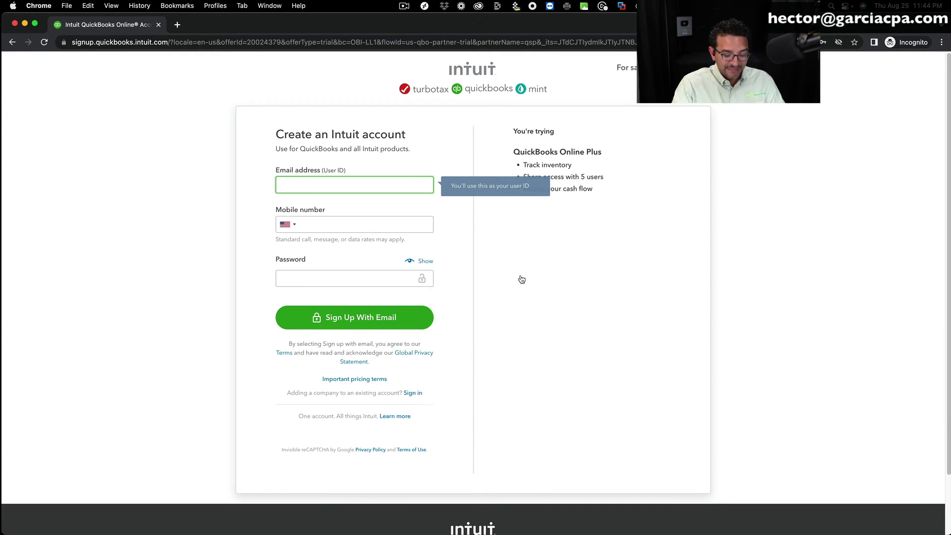
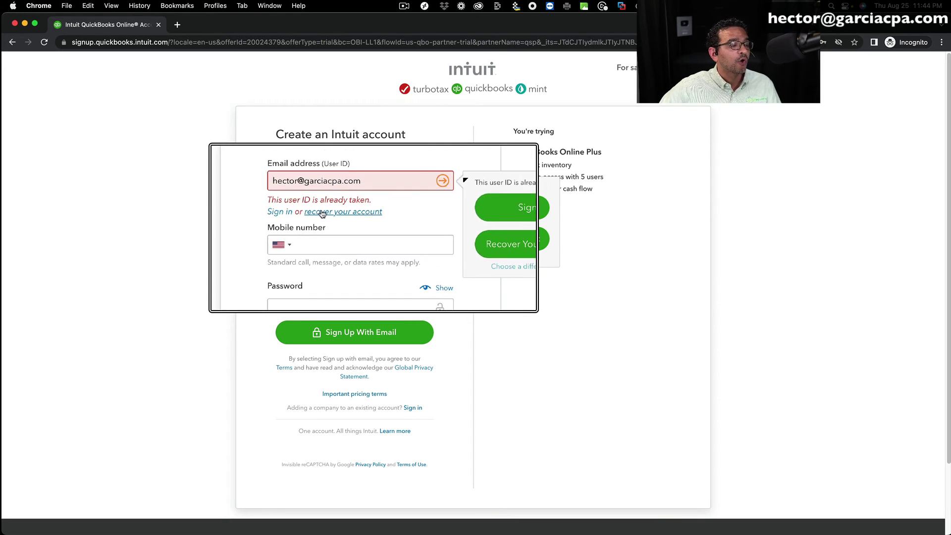
# Step: Dismiss the user ID taken message and submit the Intuit account sign-up
pyautogui.press('super+shift+a')
pyautogui.press('Escape')
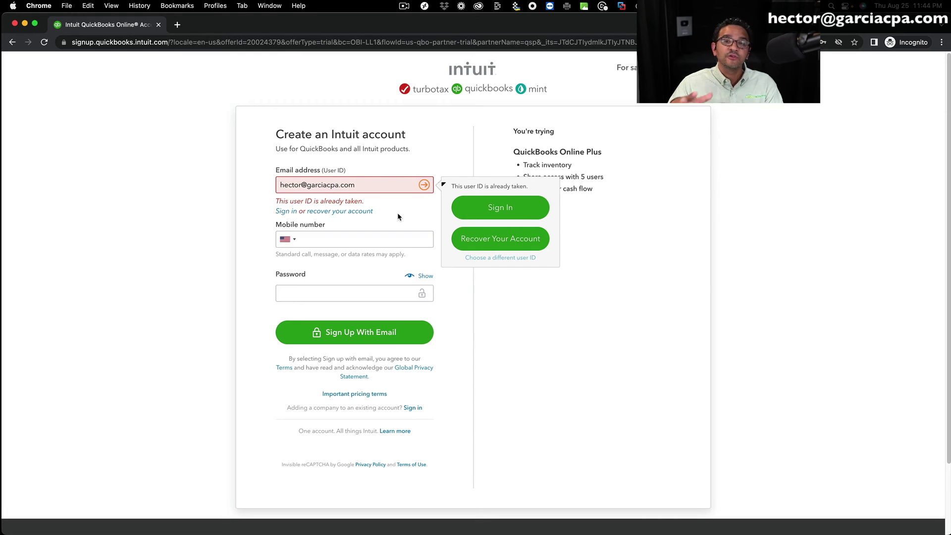
pyautogui.click(397, 217)
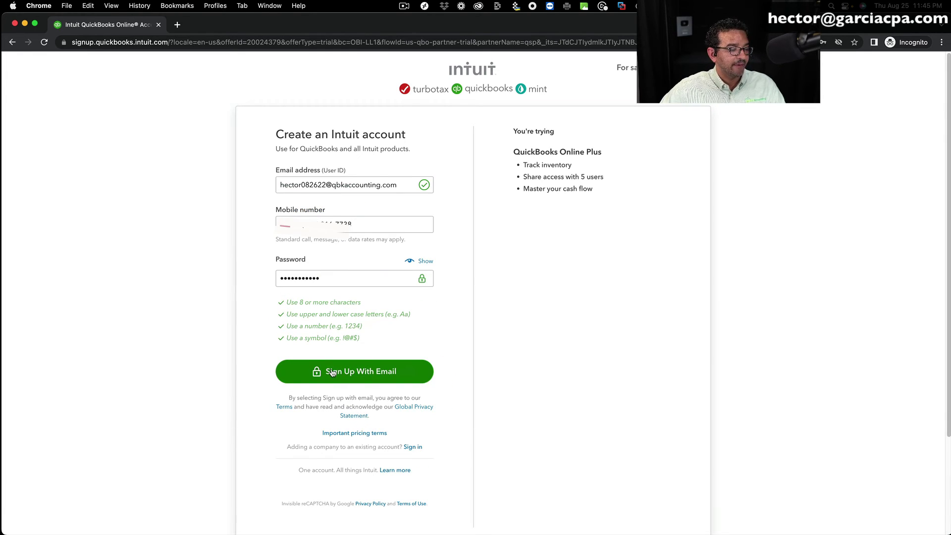
pyautogui.click(315, 372)
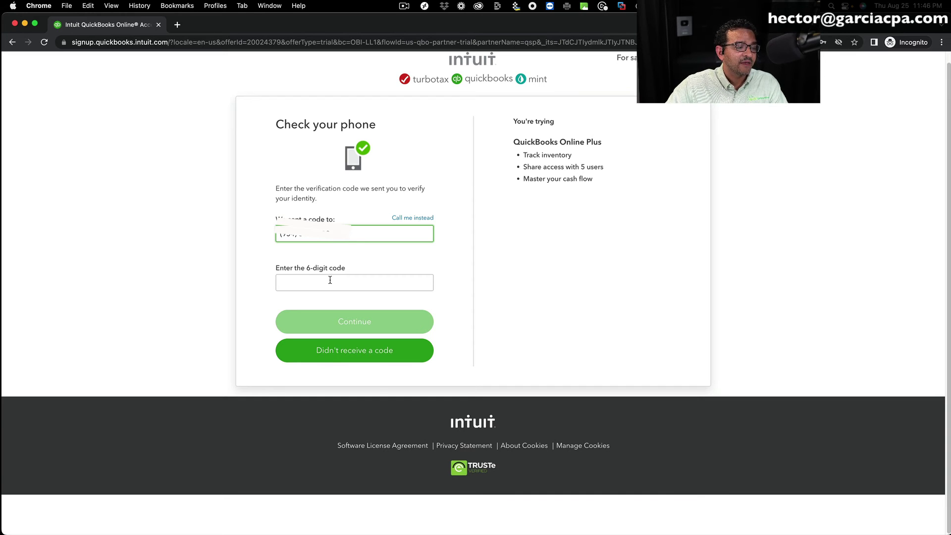
# Step: Enter the 6-digit verification code from the text message and submit it
pyautogui.click(330, 280)
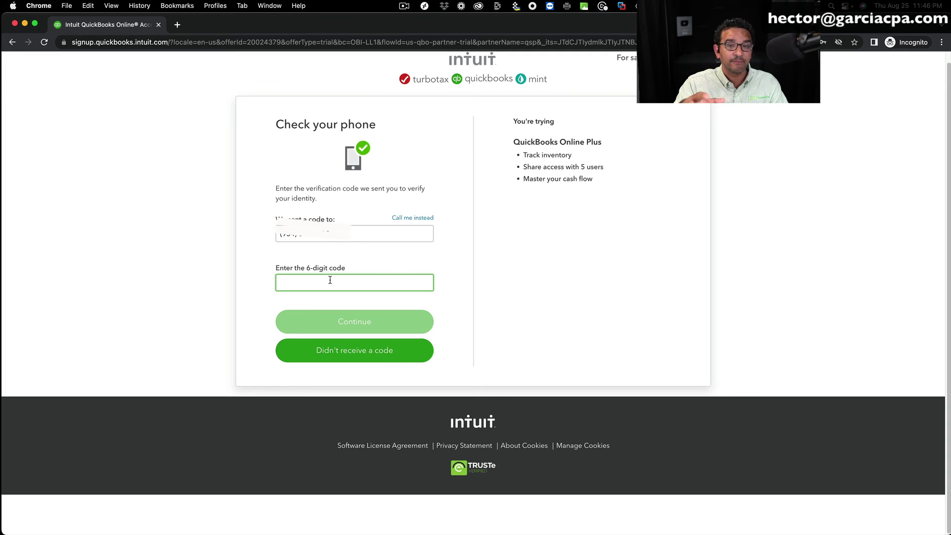
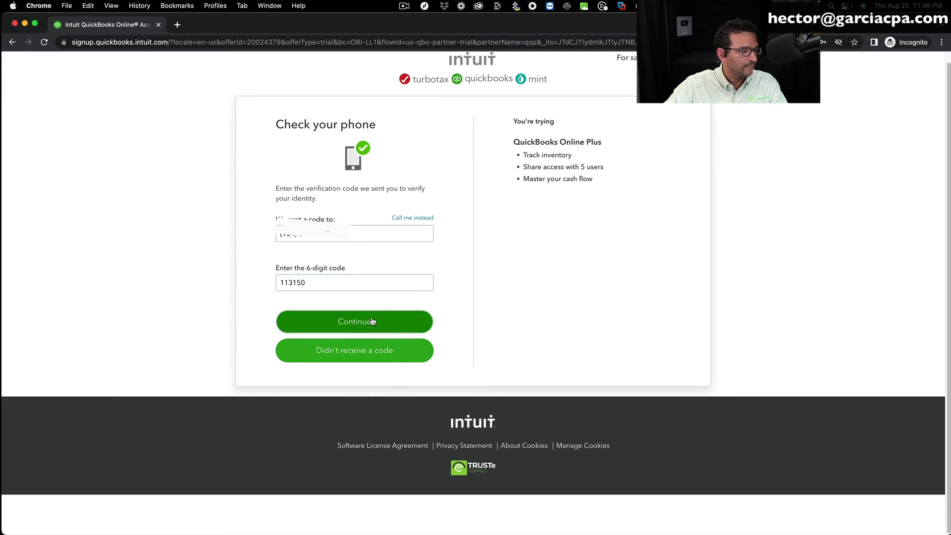
pyautogui.click(371, 320)
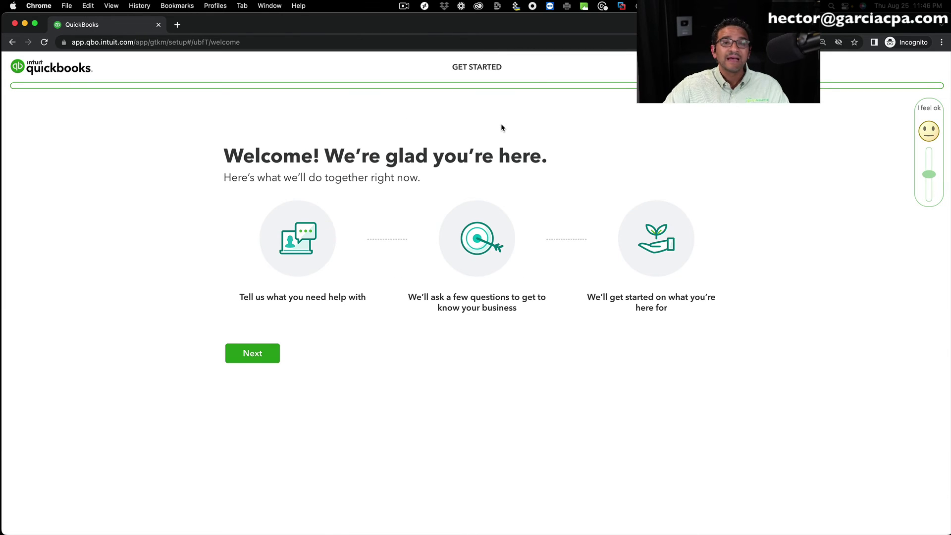
# Step: Set the business name to 'Hector's Hot Dog Stand LLC' and mark it as the legal name
pyautogui.click(253, 361)
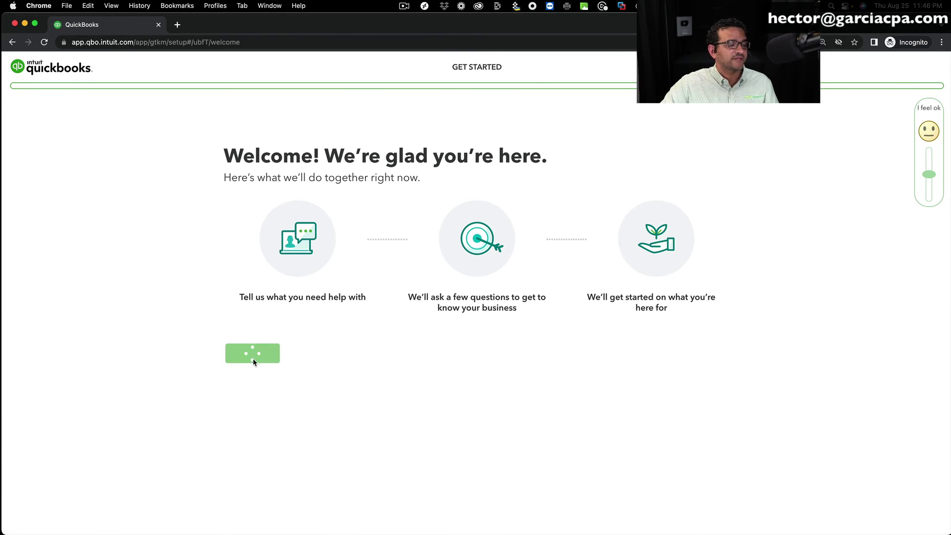
pyautogui.click(269, 215)
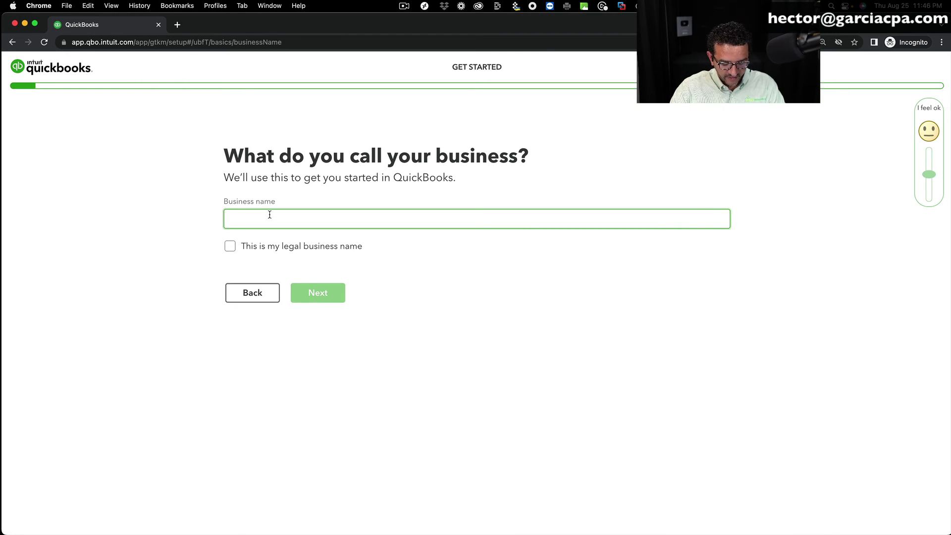
pyautogui.write("Hector's ")
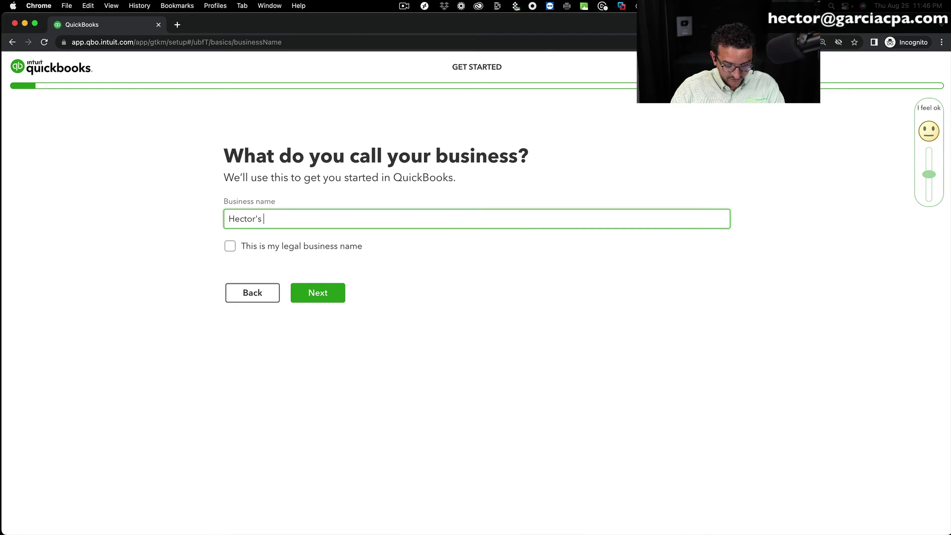
pyautogui.write('Hot Dog S')
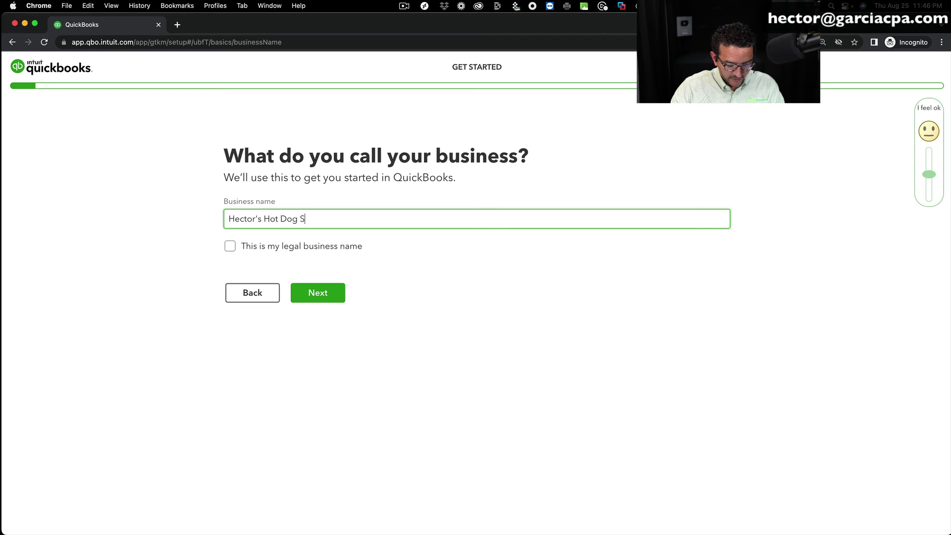
pyautogui.write('tand')
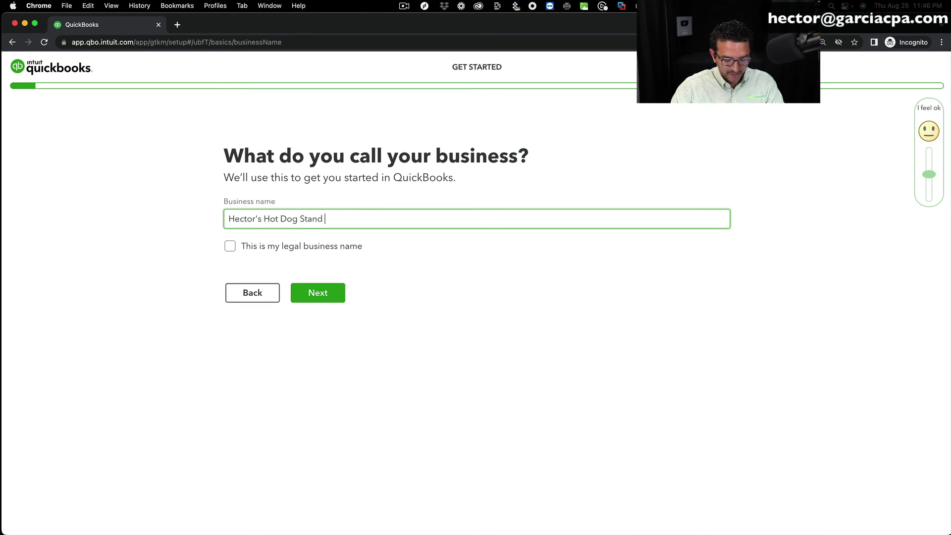
pyautogui.write('LLC')
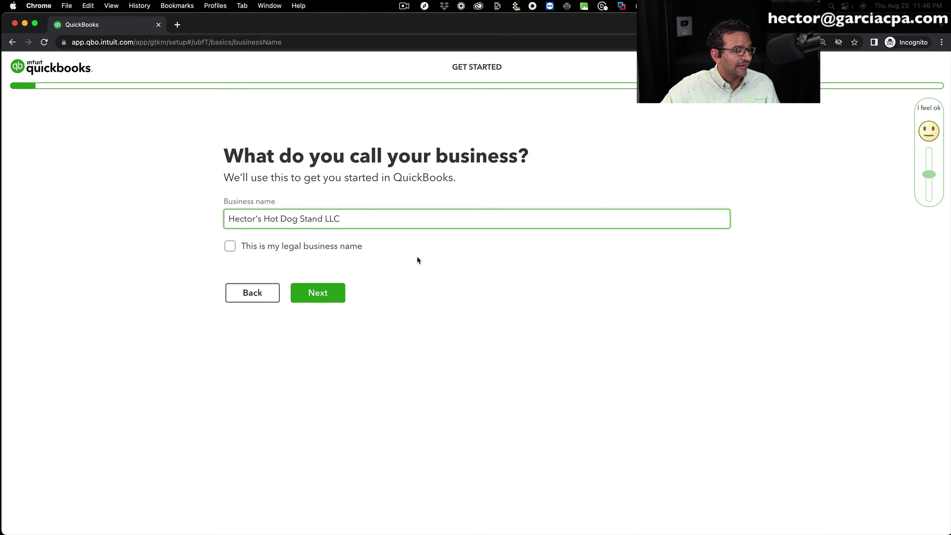
pyautogui.click(230, 246)
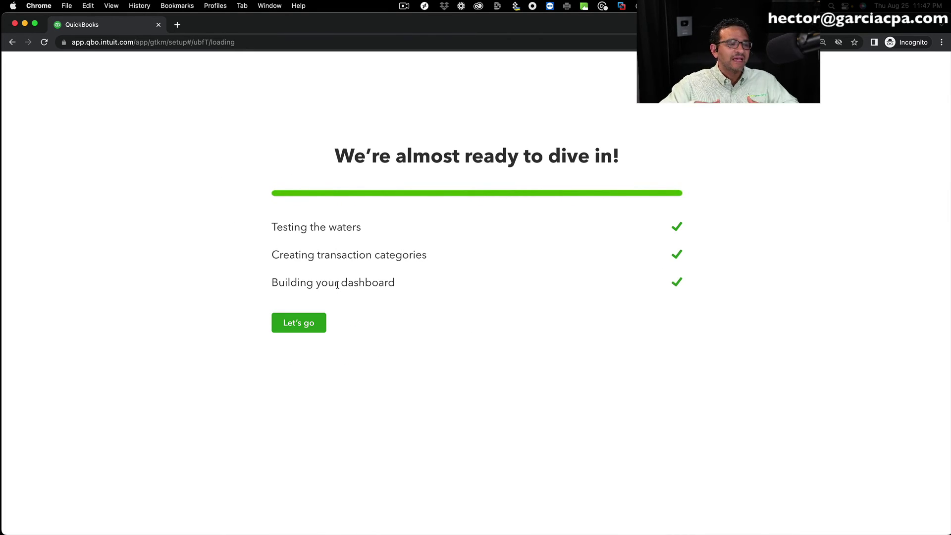
# Step: Dismiss the welcome tour, close the setup checklist, and go to Business overview
pyautogui.click(296, 329)
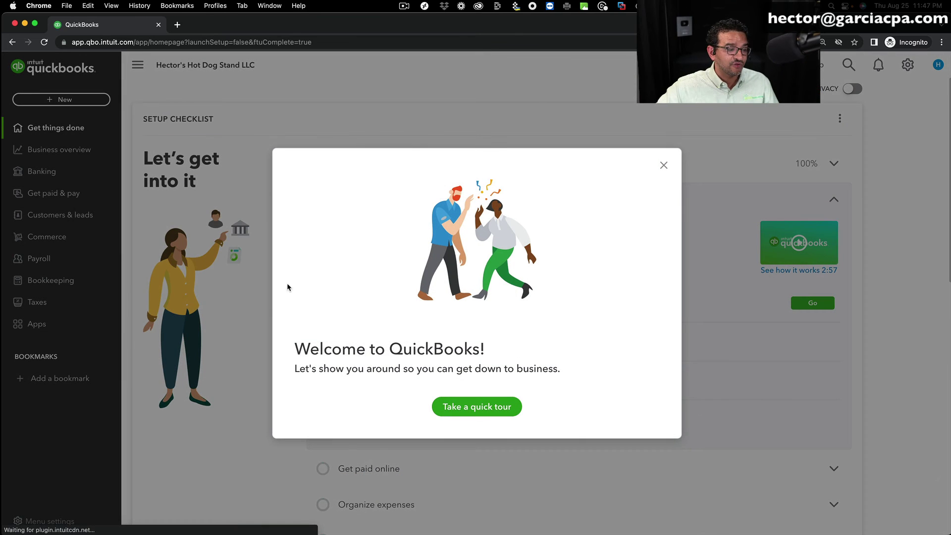
pyautogui.click(663, 166)
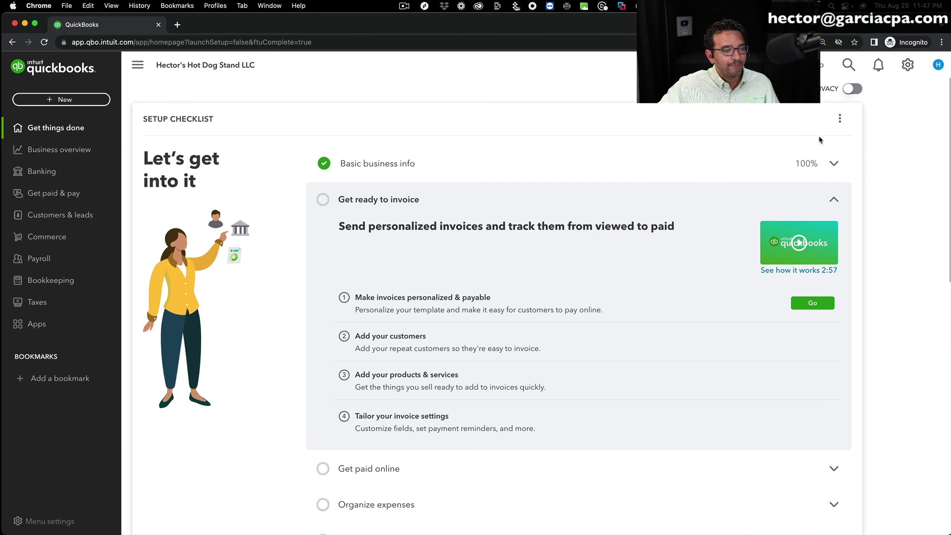
pyautogui.click(840, 118)
pyautogui.click(822, 162)
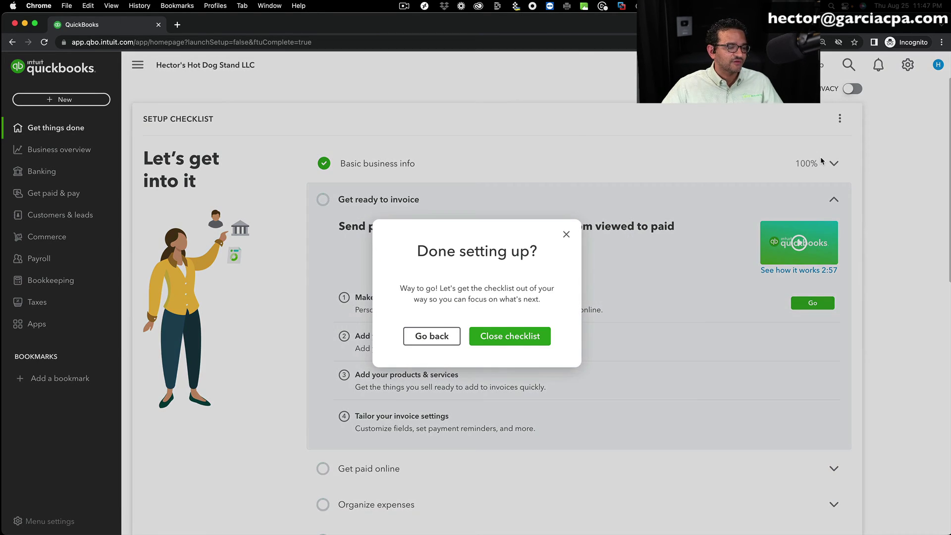
pyautogui.click(527, 337)
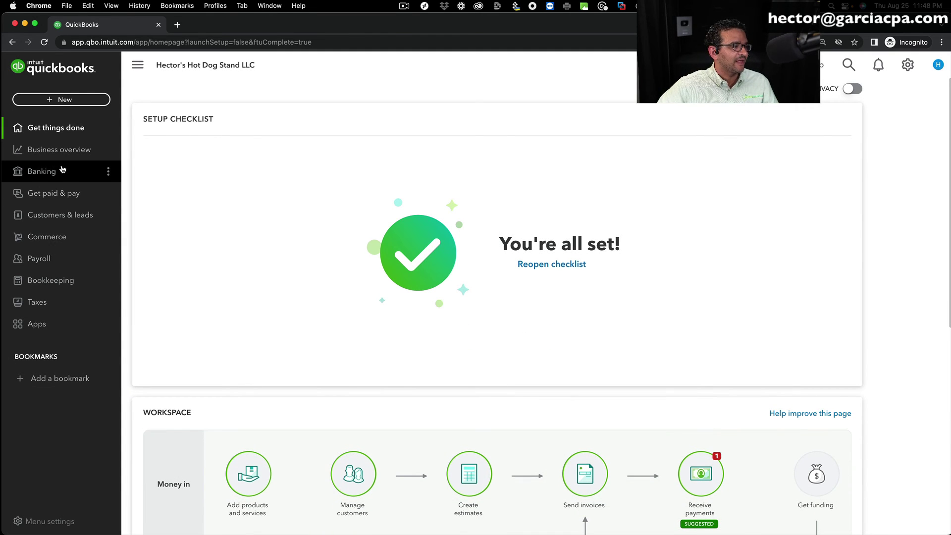
pyautogui.click(64, 147)
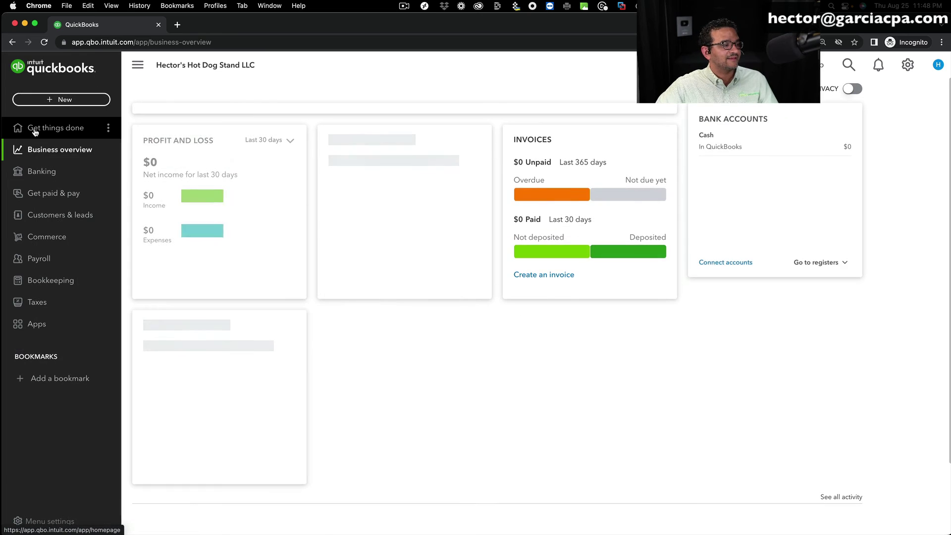
# Step: Return from Business overview to the homepage via Get things done
pyautogui.click(37, 131)
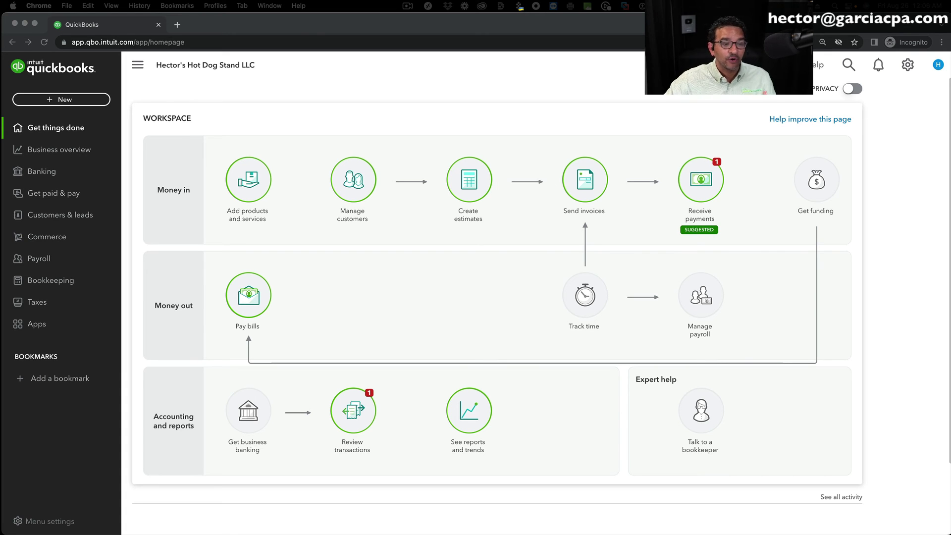
# Step: Open Manage users from the gear menu and view the Accounting firms tab
pyautogui.click(908, 64)
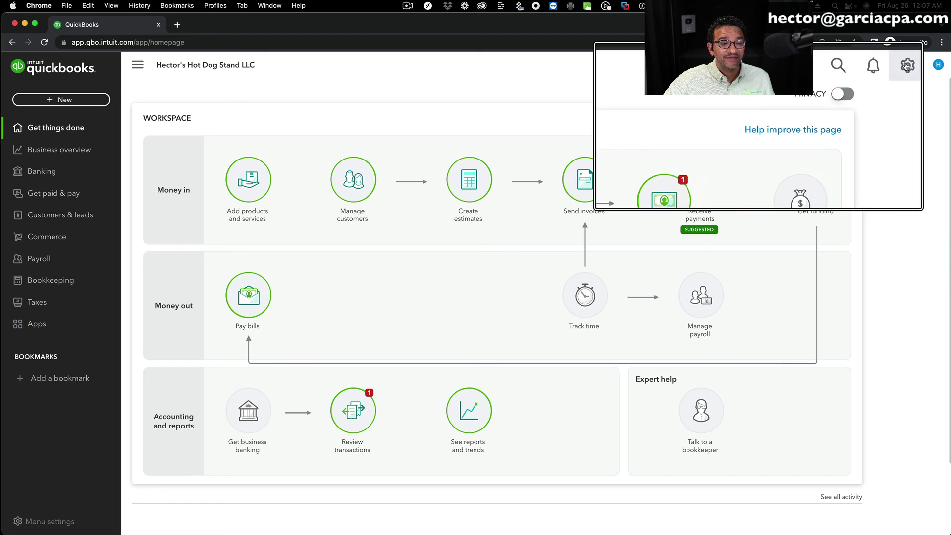
pyautogui.click(907, 65)
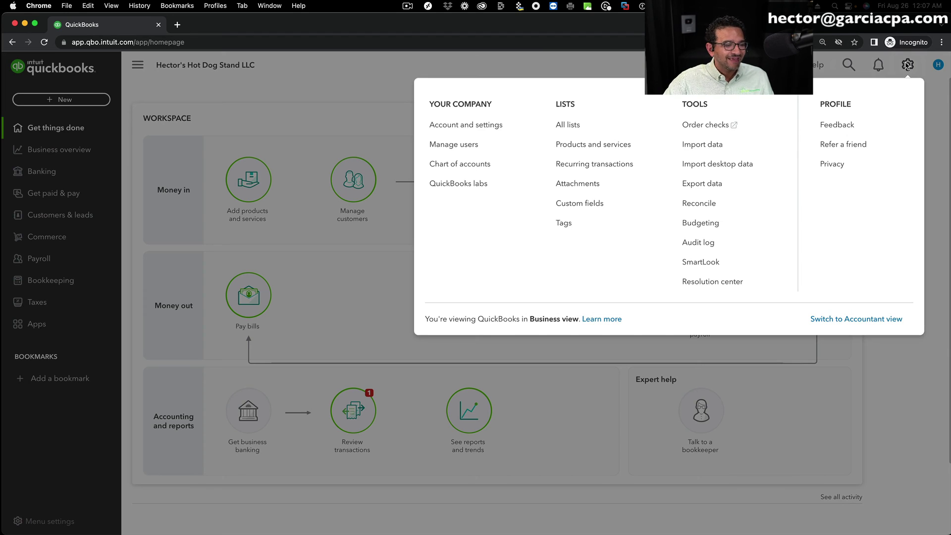
pyautogui.click(453, 145)
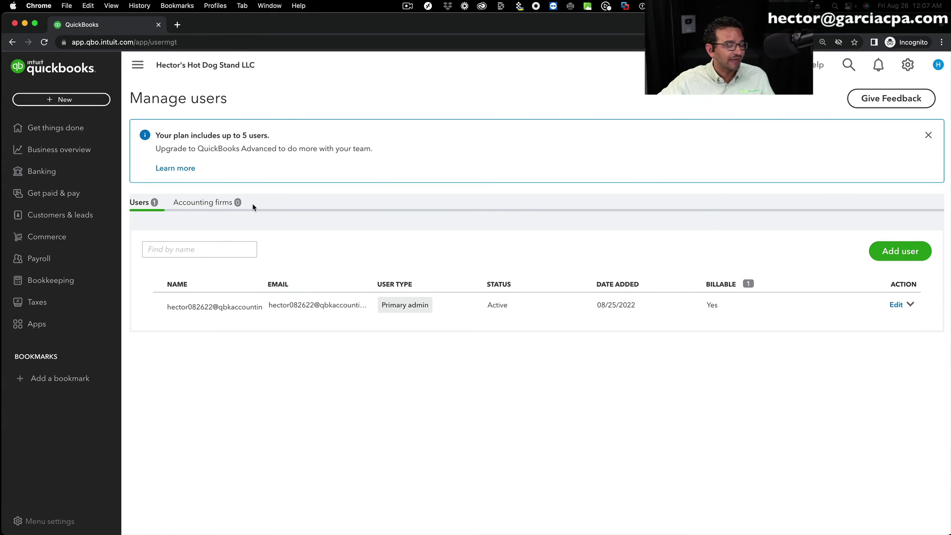
pyautogui.click(213, 203)
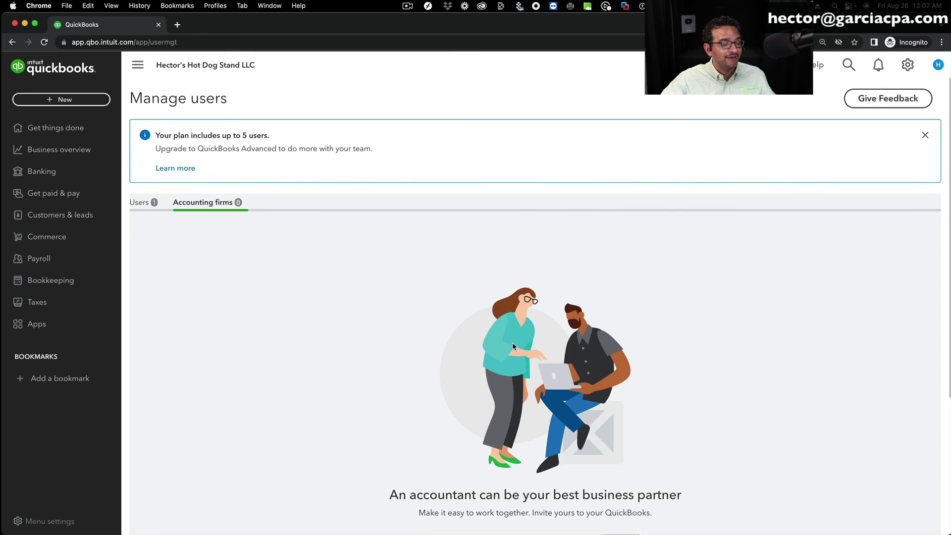
pyautogui.scroll(-5, 513, 343)
# Step: Invite the accountant by e-mail, dismiss the identity verification prompt, and leave Manage users
pyautogui.click(474, 352)
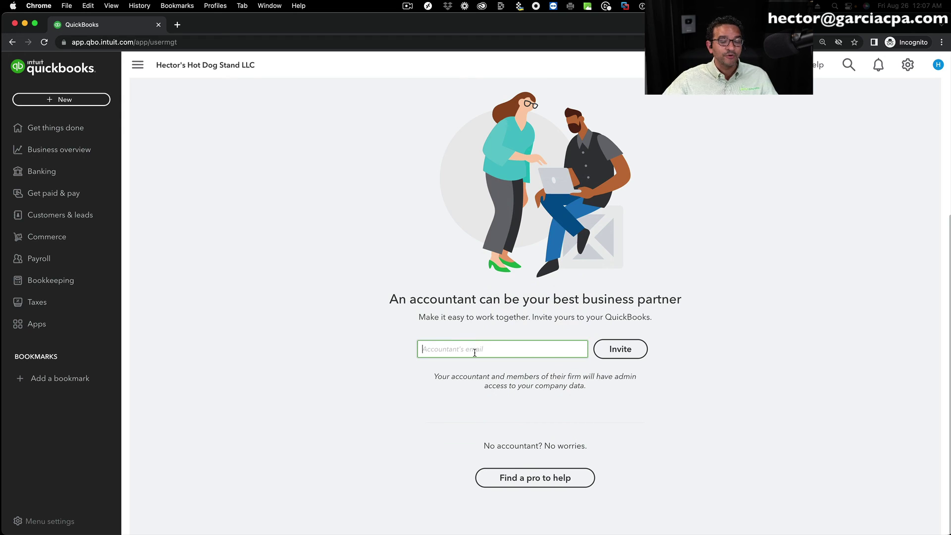
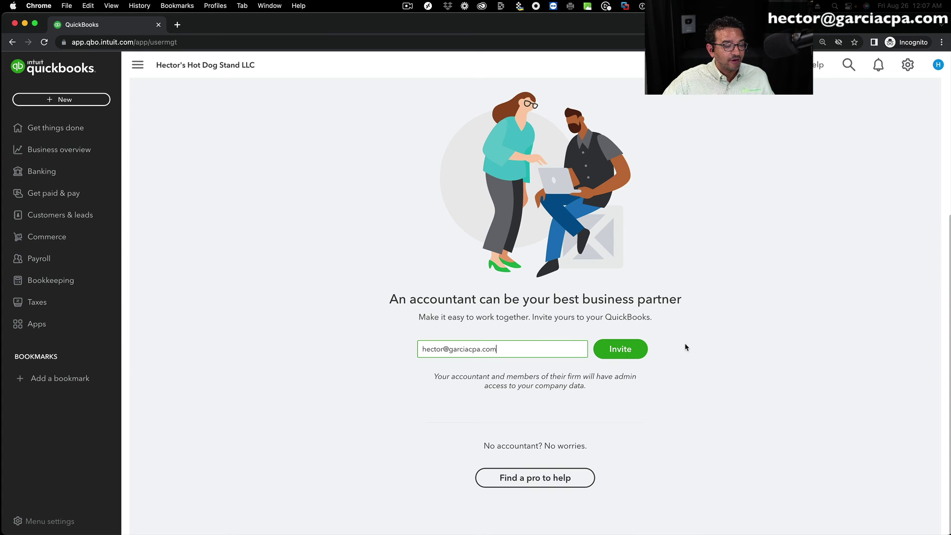
pyautogui.click(644, 348)
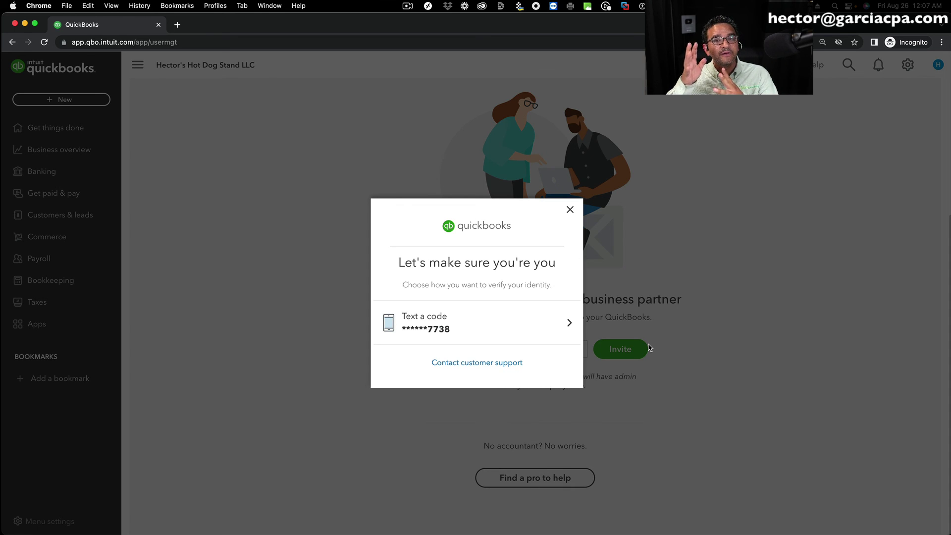
pyautogui.click(567, 209)
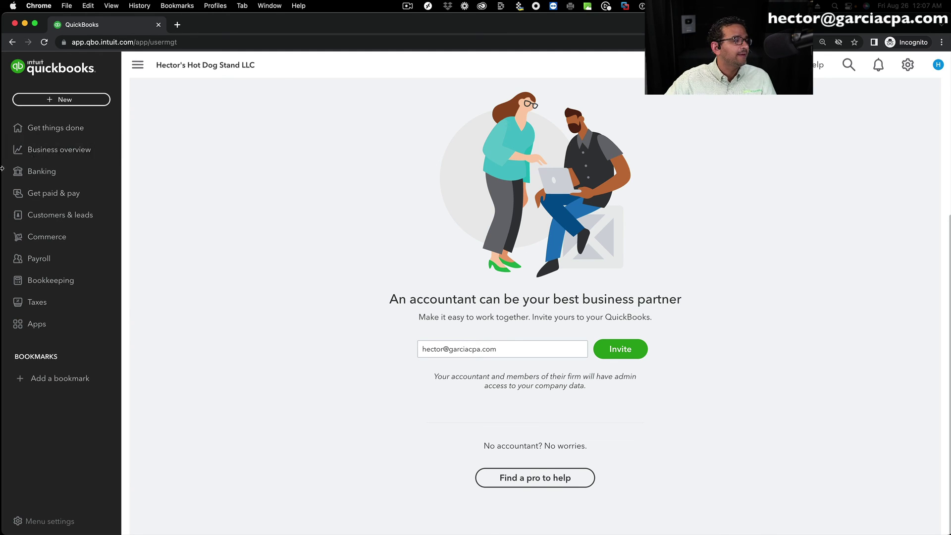
pyautogui.click(54, 157)
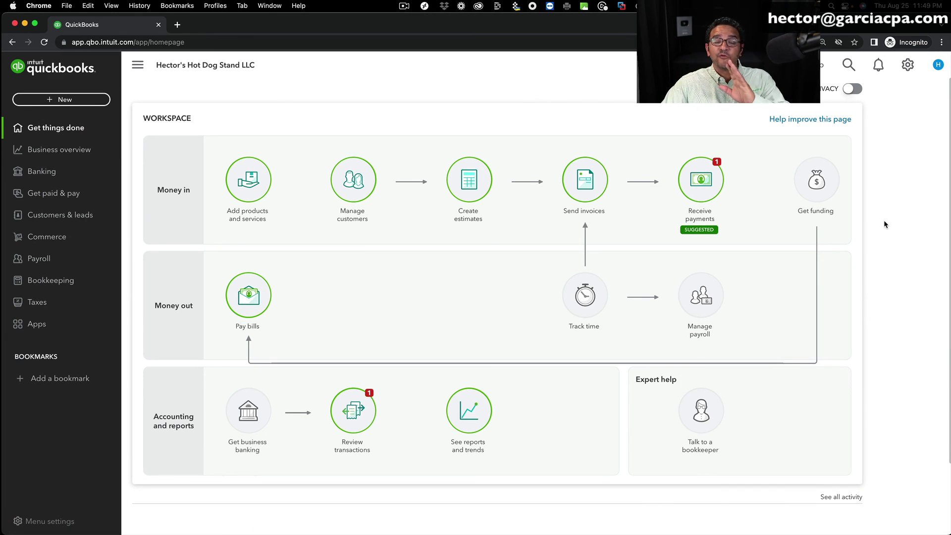
# Step: Open Account and settings from the gear menu and show the Billing & subscription tab
pyautogui.click(908, 65)
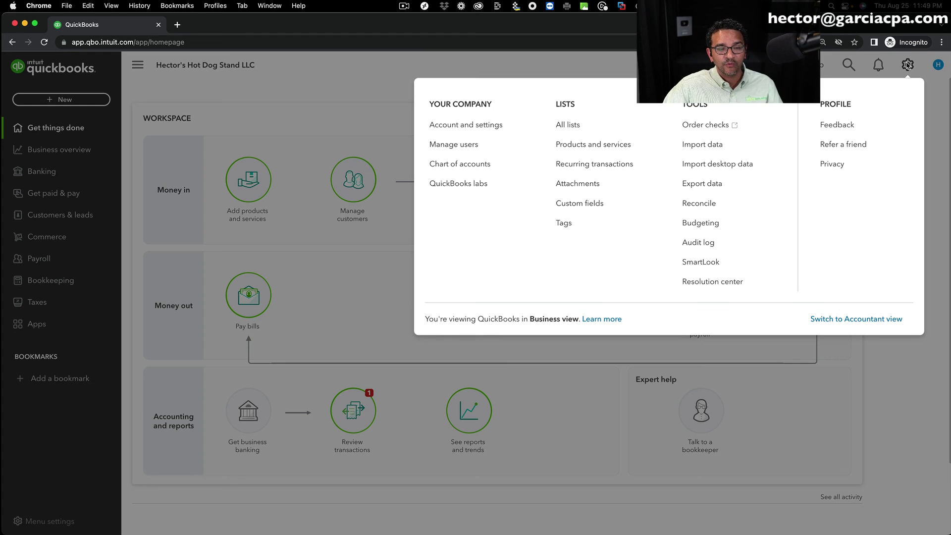
pyautogui.click(455, 125)
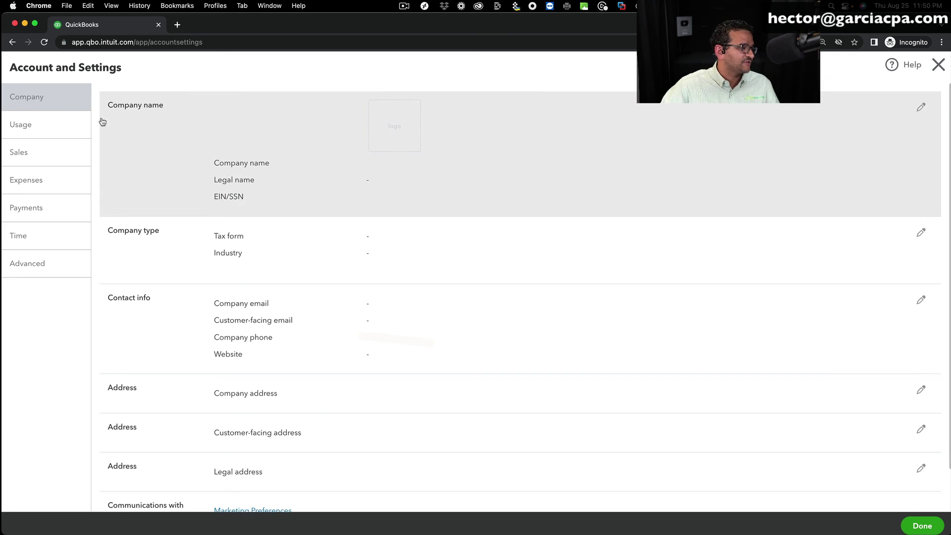
pyautogui.click(54, 122)
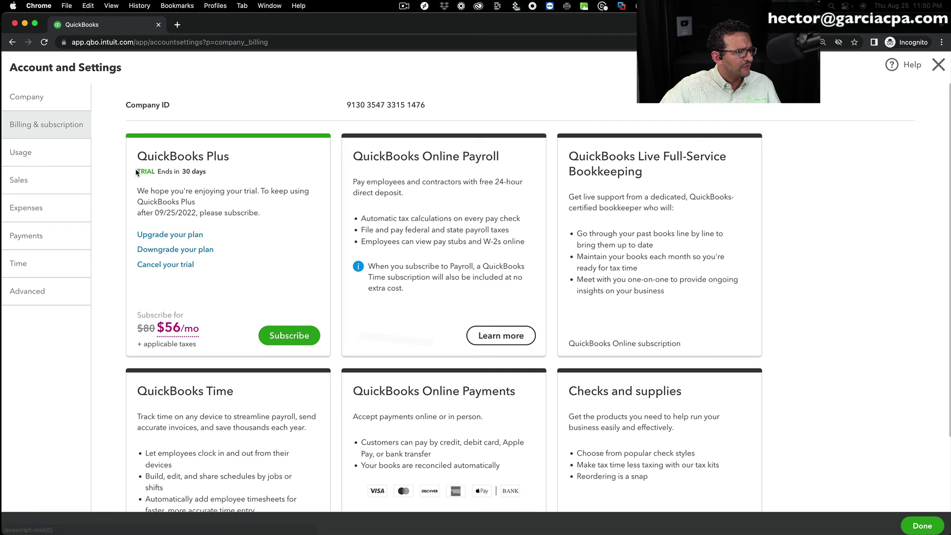
# Step: Highlight the Plus trial's 'ending in 30 days' notice, then close Account and Settings
pyautogui.moveTo(135, 171); pyautogui.dragTo(230, 170)
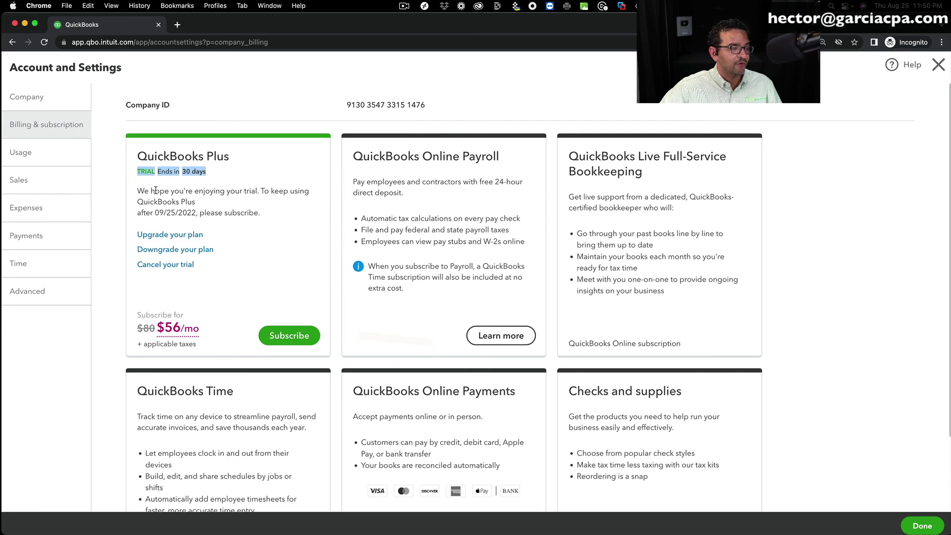
pyautogui.click(156, 228)
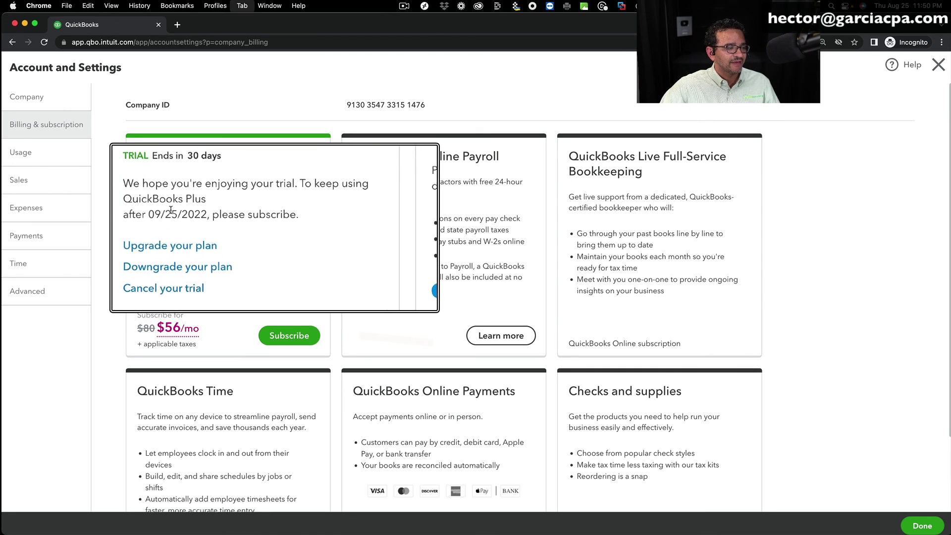
pyautogui.press('super+shift+a')
pyautogui.press('Escape')
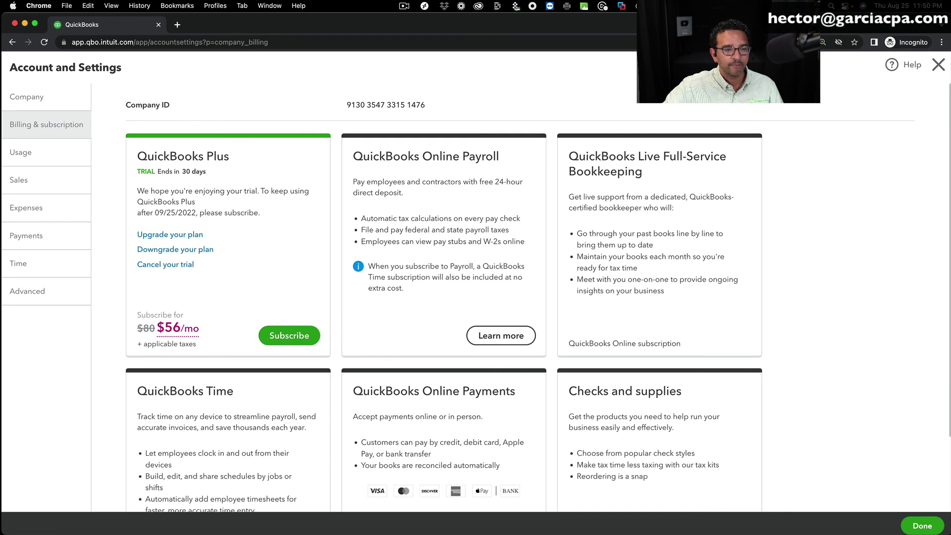
pyautogui.click(938, 65)
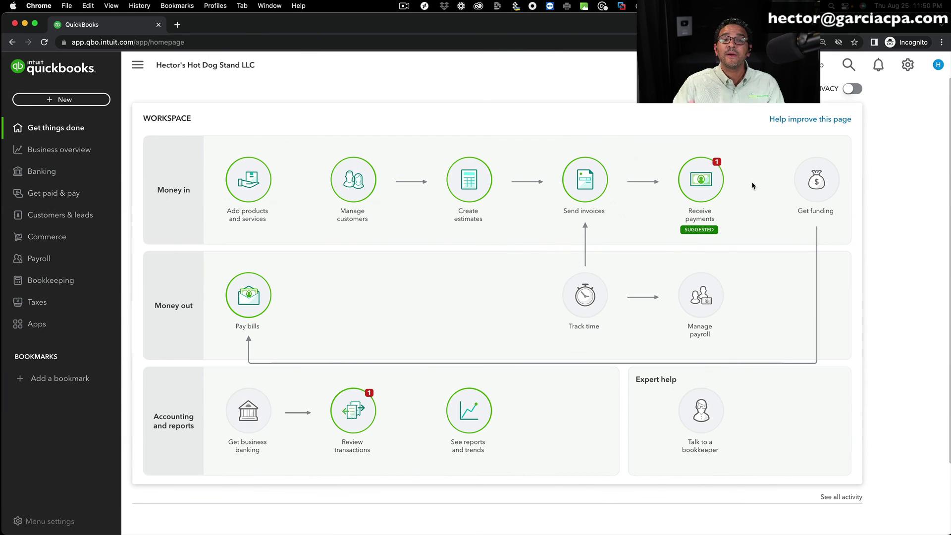